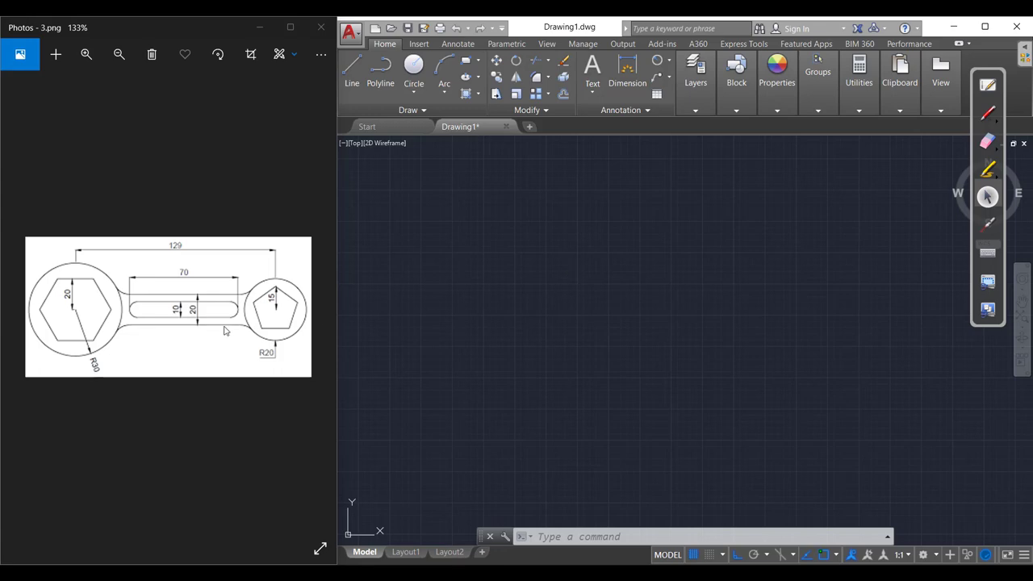
- Place a circle of radius 30 in the drawing area for the wrench's large end
key("ctrl")
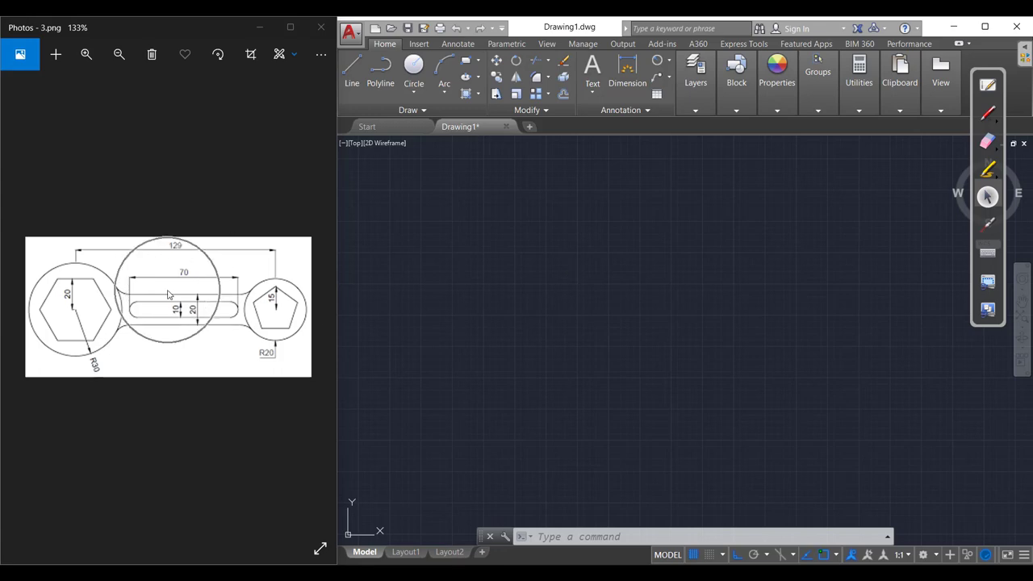
key("ctrl")
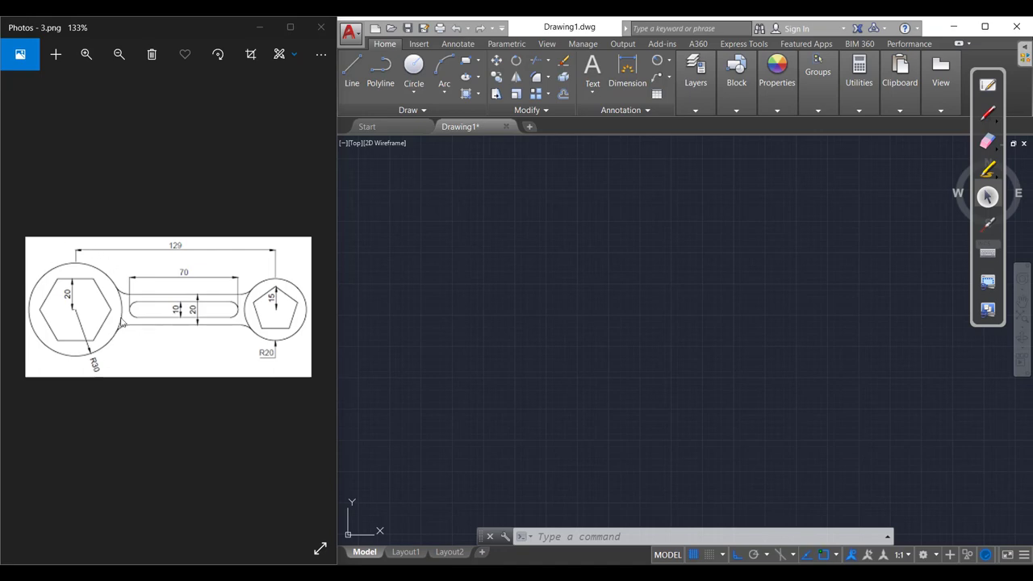
left_click(587, 271)
key("Return")
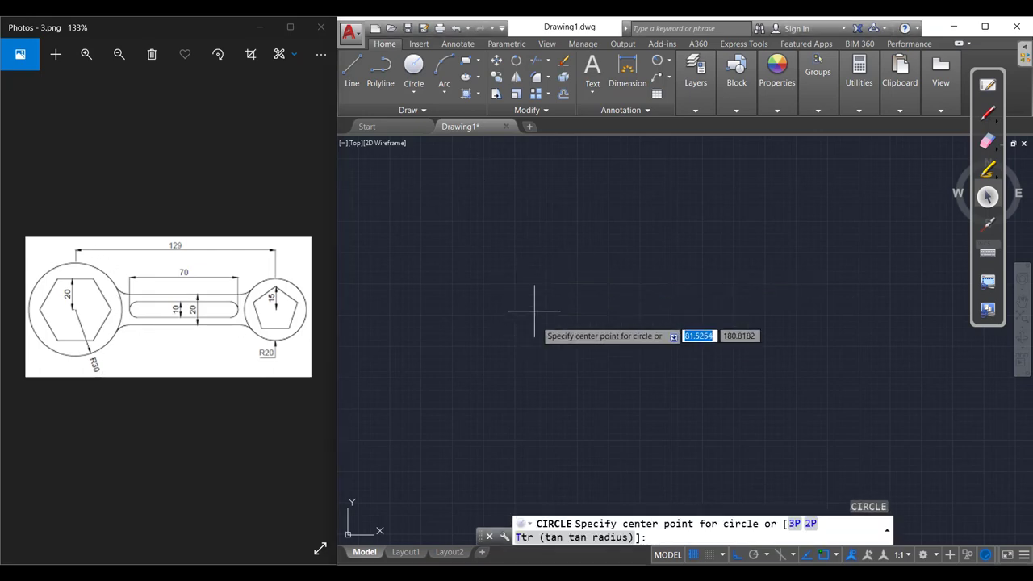
left_click(494, 293)
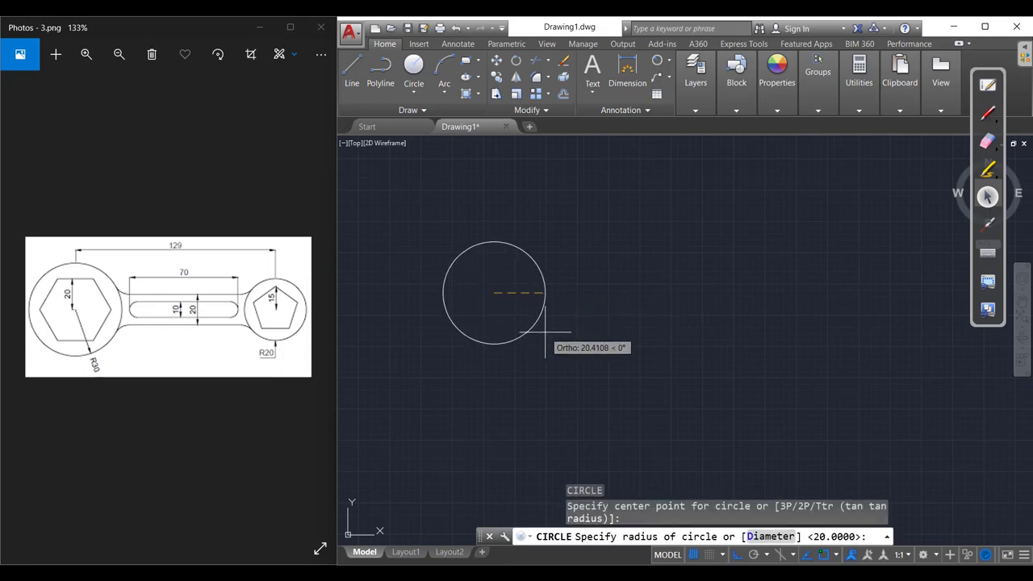
type("30")
key("Return")
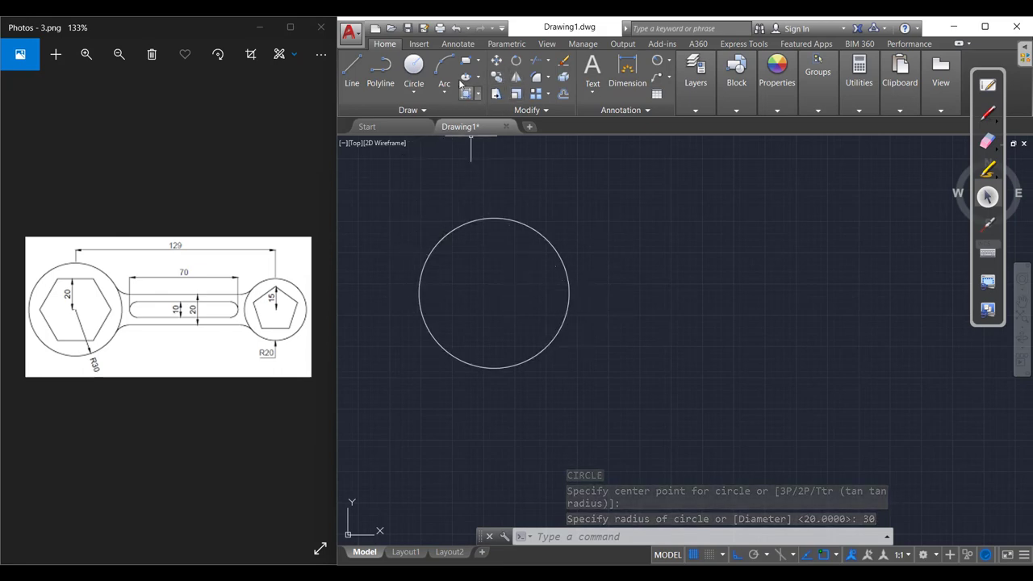
left_click(478, 61)
left_click(452, 106)
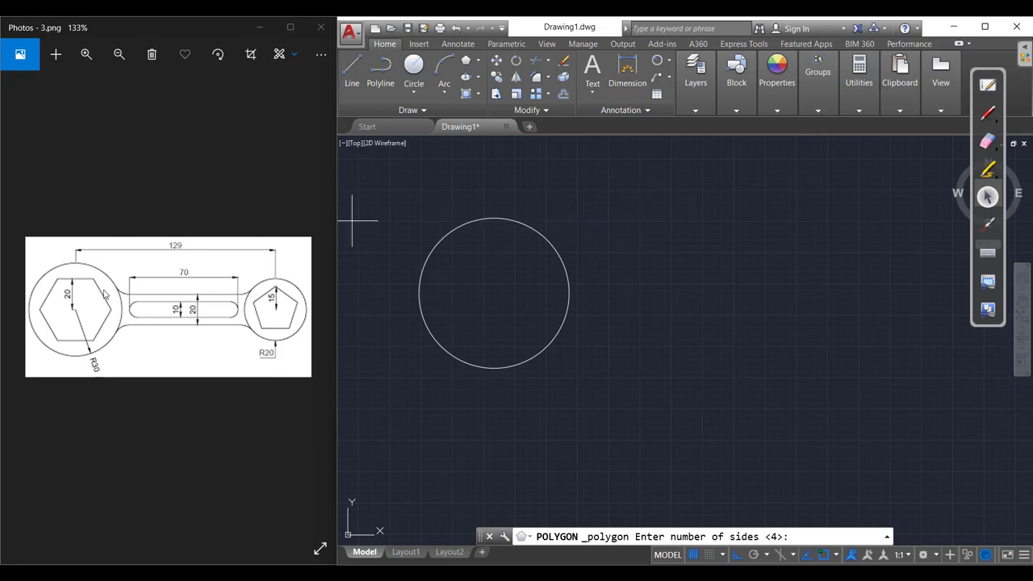
- Draw a six-sided polygon circumscribed at radius 20, centred on the large circle's centre
type("6")
key("Return")
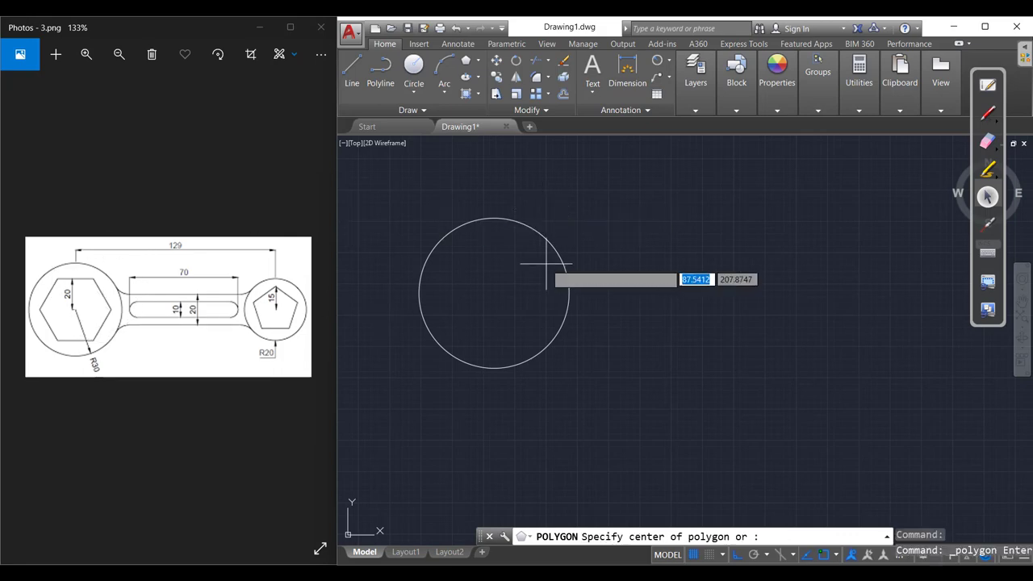
left_click(494, 292)
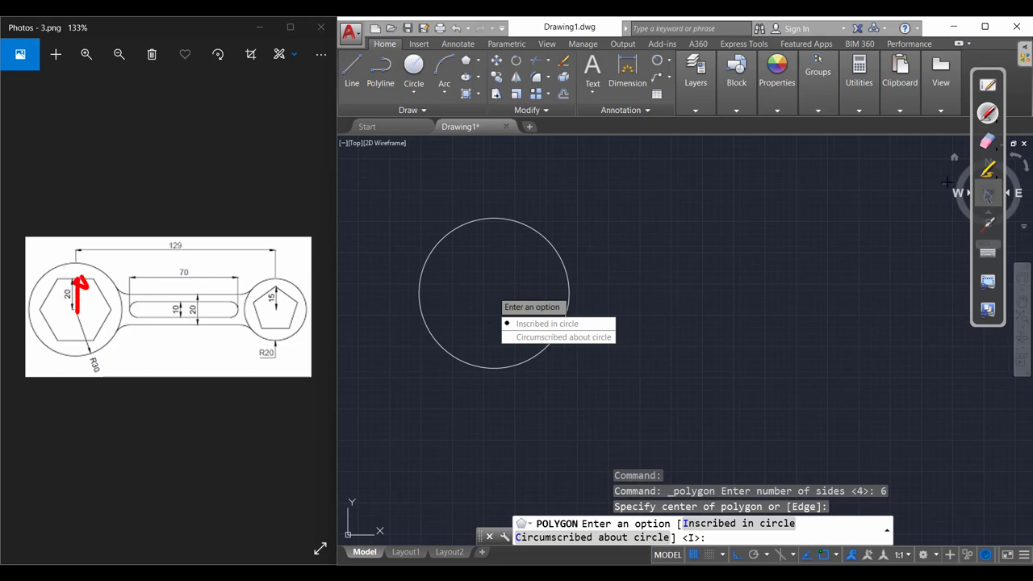
left_click(521, 323)
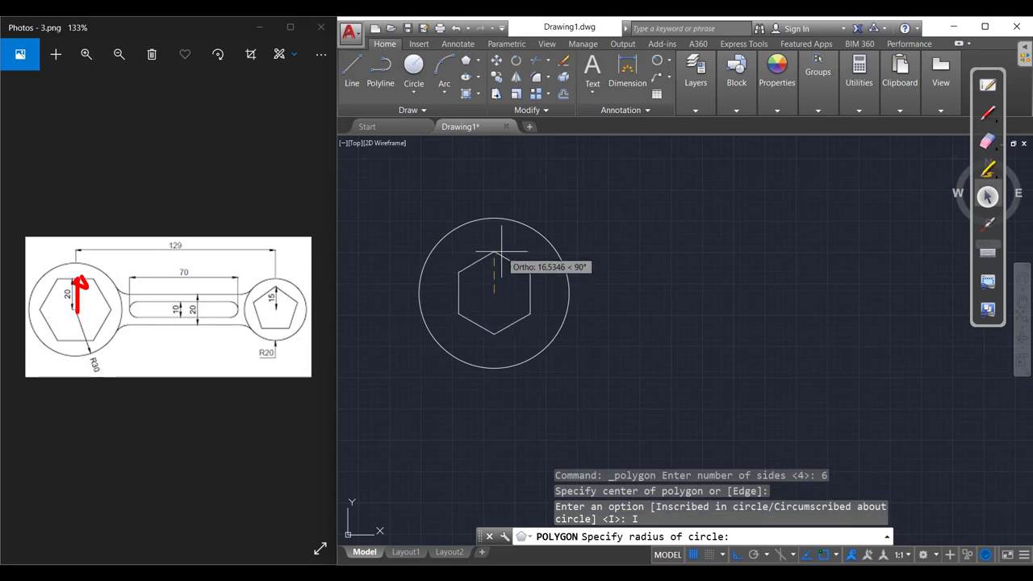
key("Escape")
key("Return")
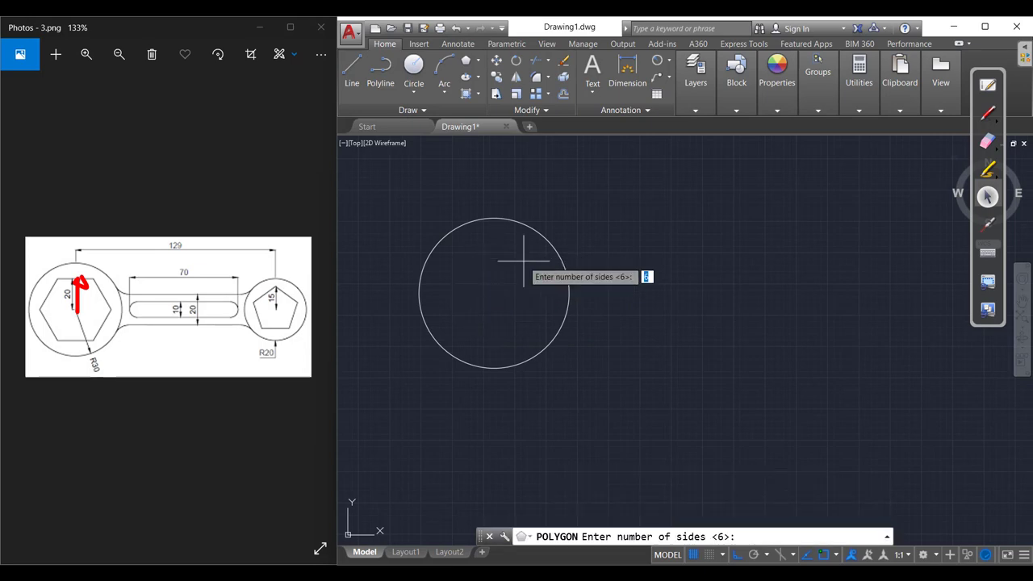
key("Return")
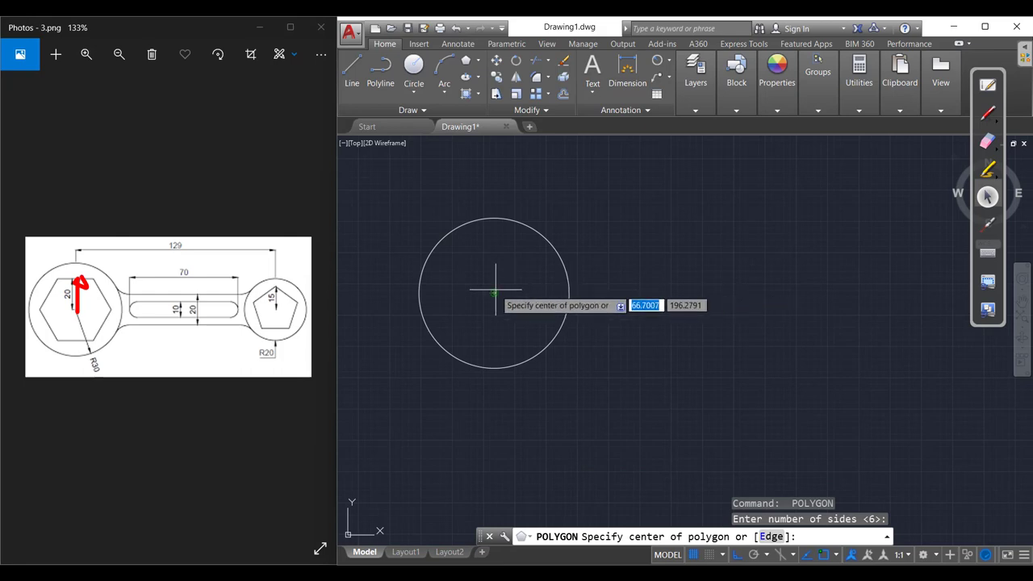
left_click(493, 293)
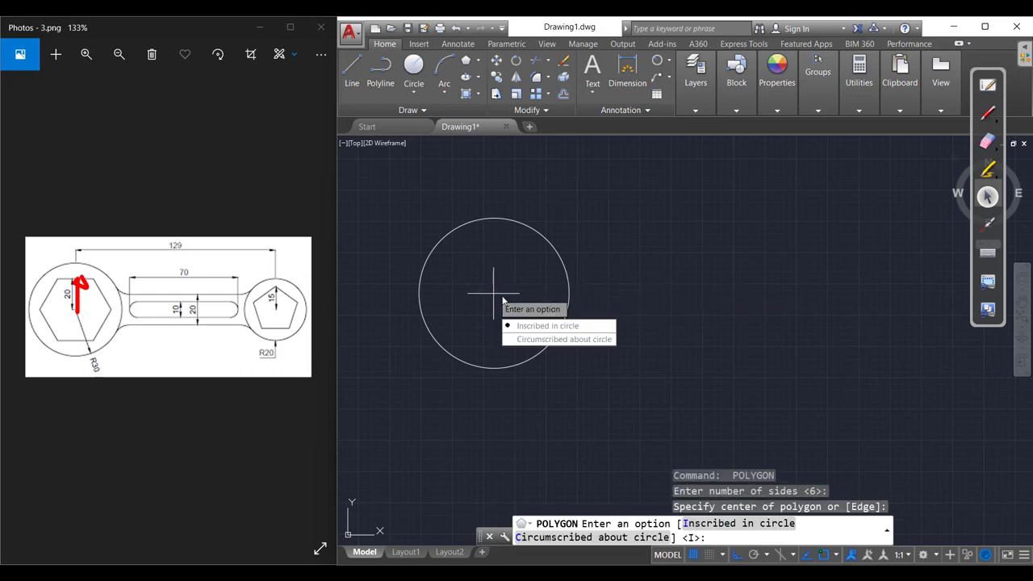
left_click(520, 338)
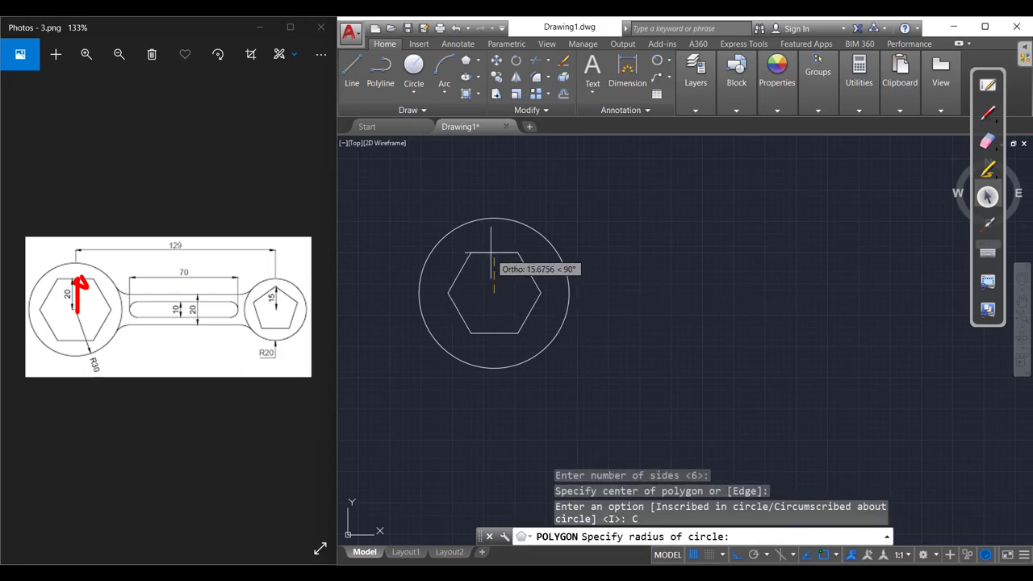
type("20")
key("Return")
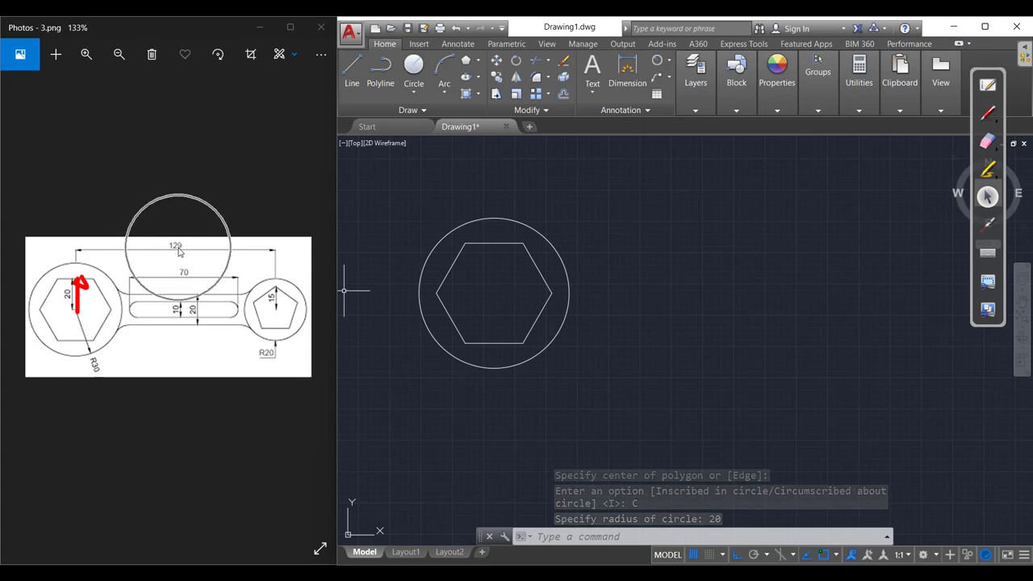
type("l")
key("Return")
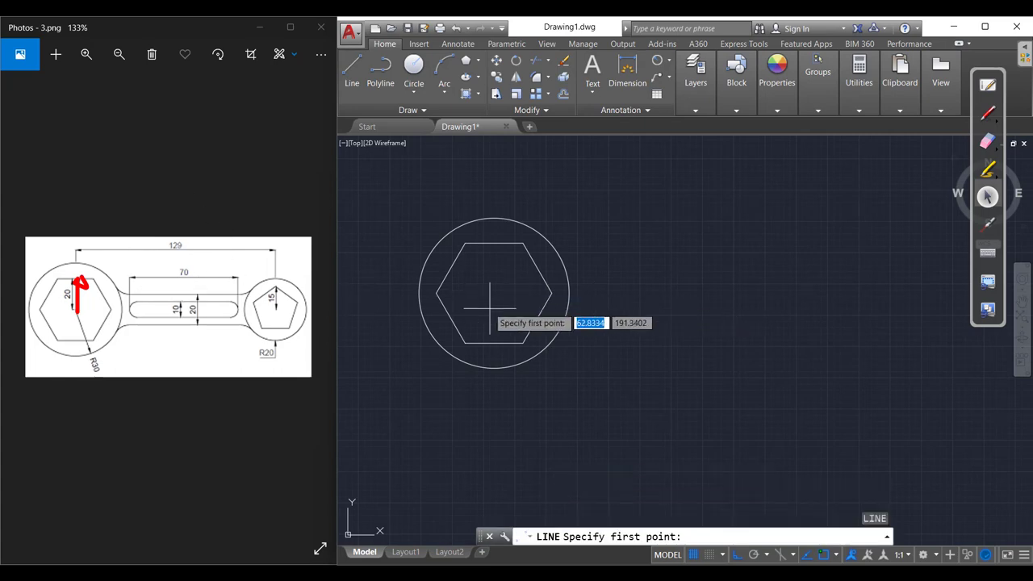
- Draw a 129-unit horizontal line starting from the hexagon's centre
left_click(494, 292)
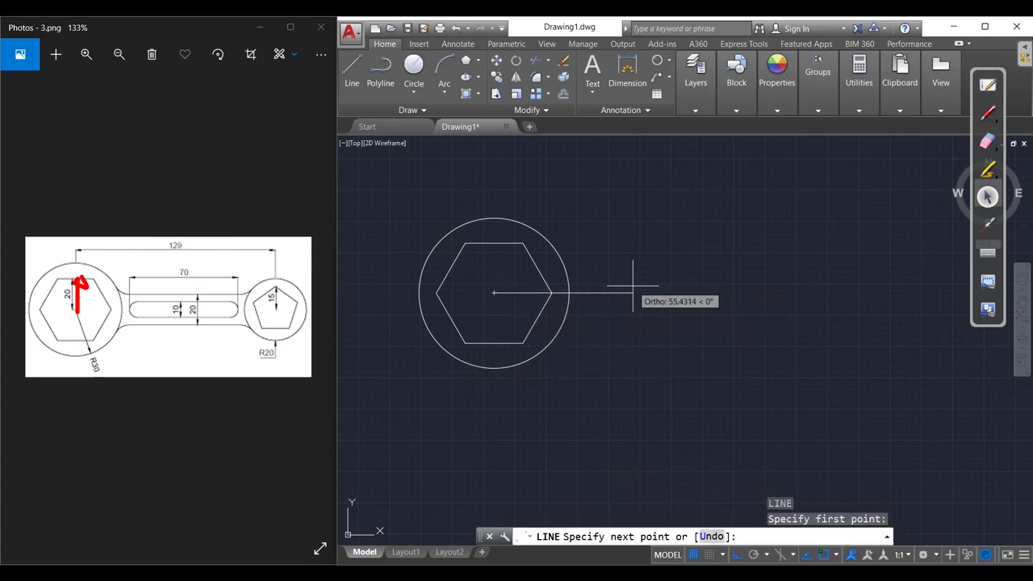
type("129")
key("Return")
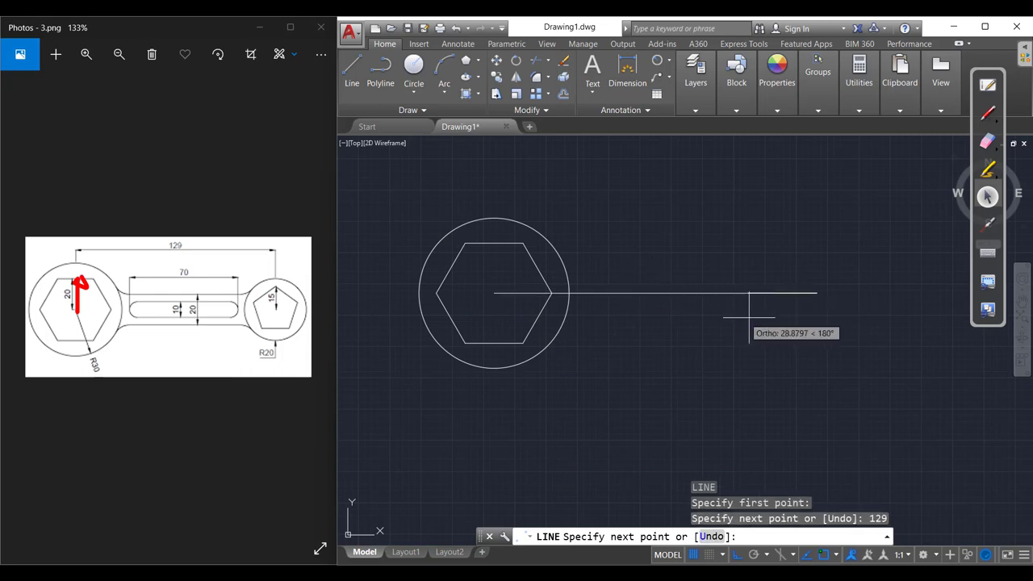
key("Return")
key("Escape")
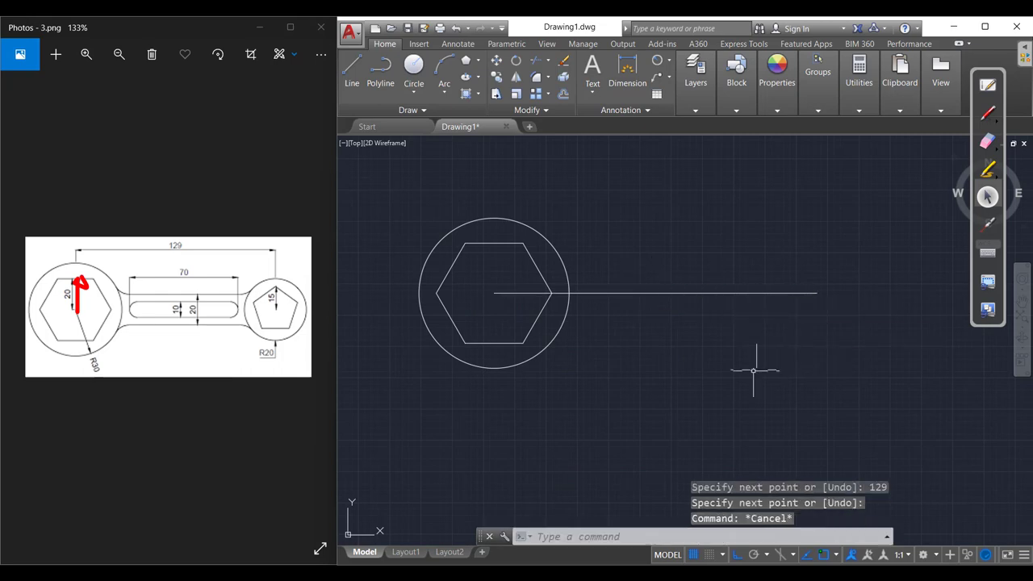
- Add a radius-20 circle centred on the line's right endpoint
type("c")
key("Return")
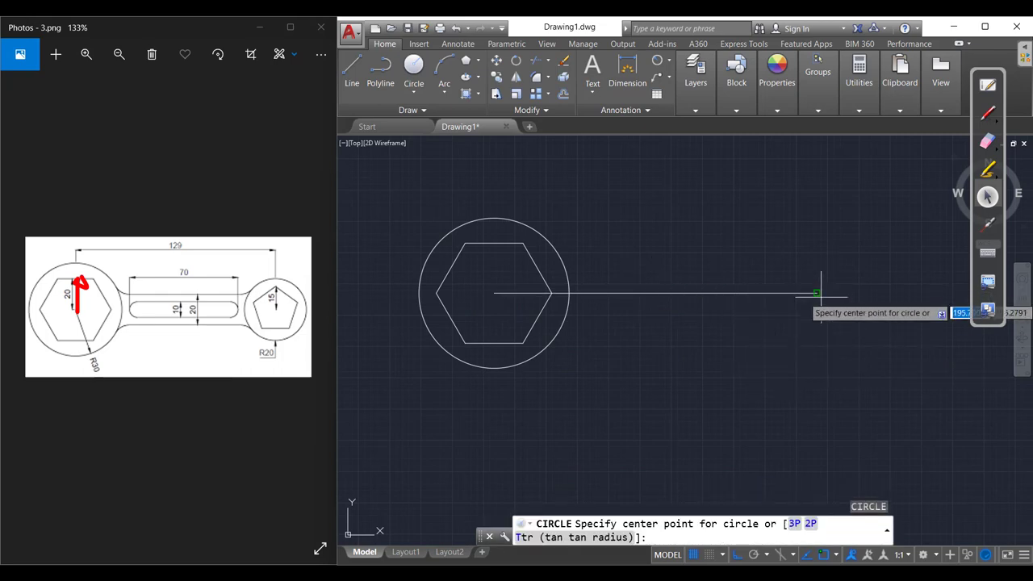
left_click(816, 294)
type("20")
key("Return")
type("PO")
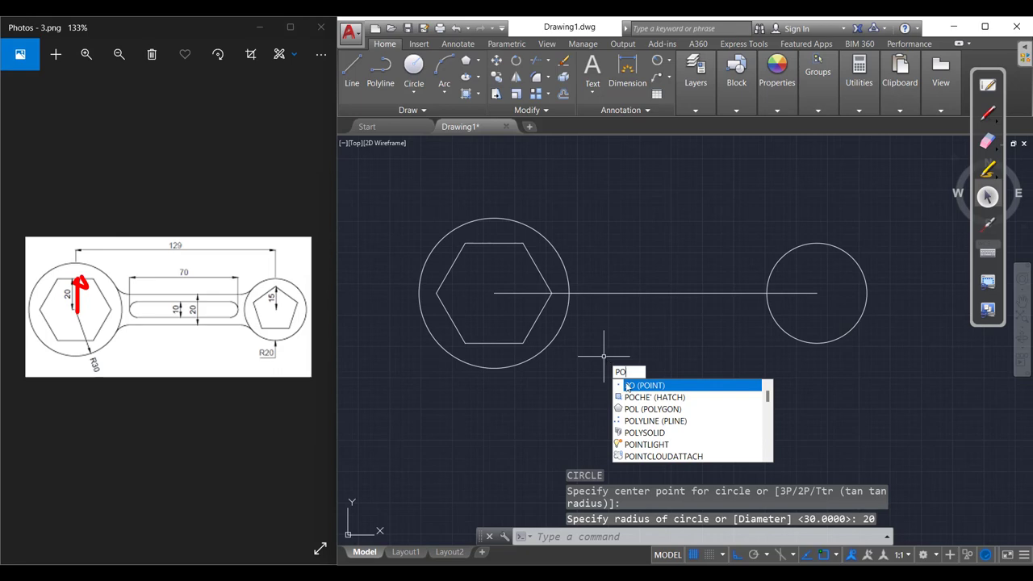
- Draw a five-sided polygon inscribed at radius 15, centred in the small circle
left_click(638, 408)
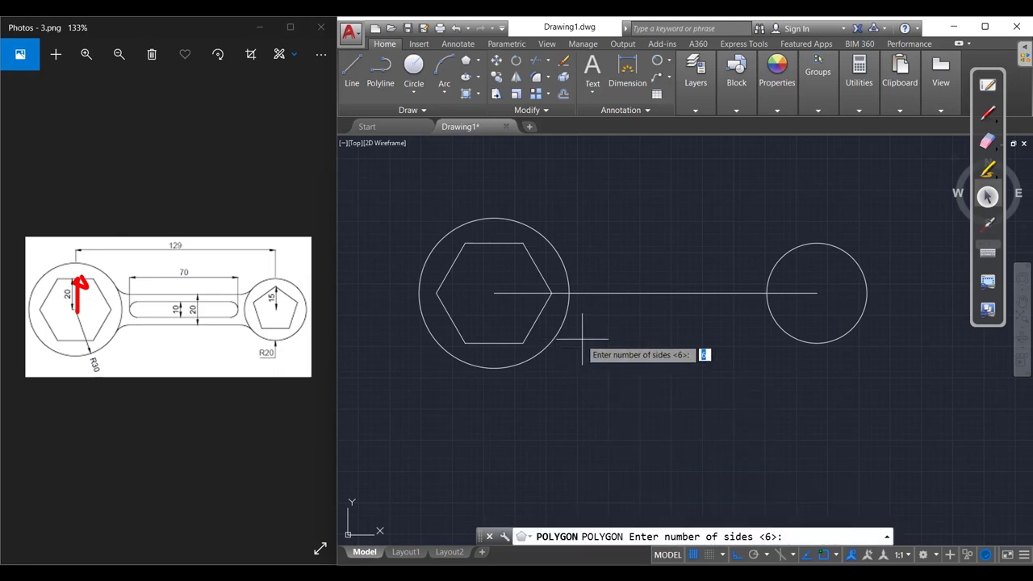
type("5")
key("Return")
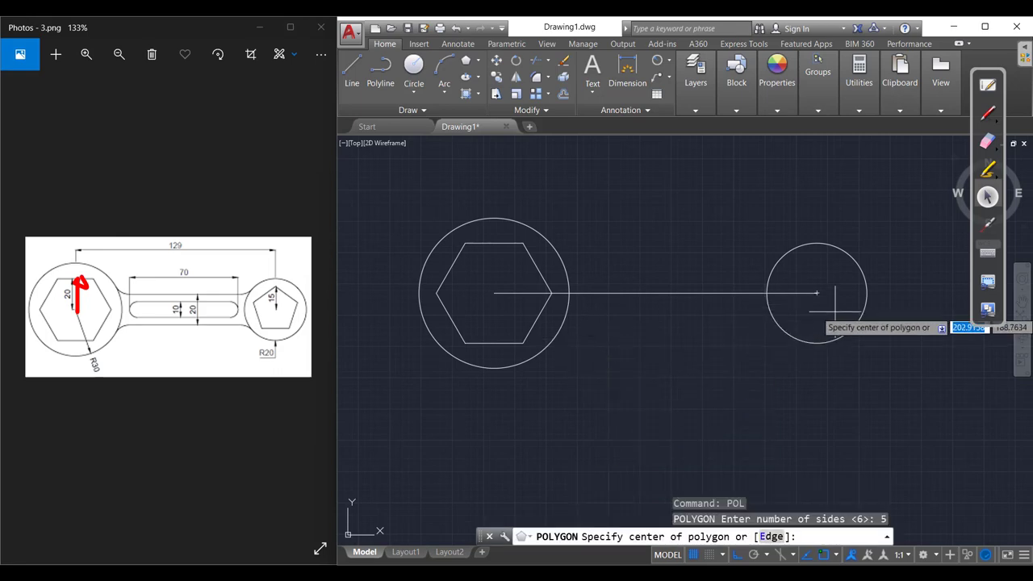
left_click(818, 293)
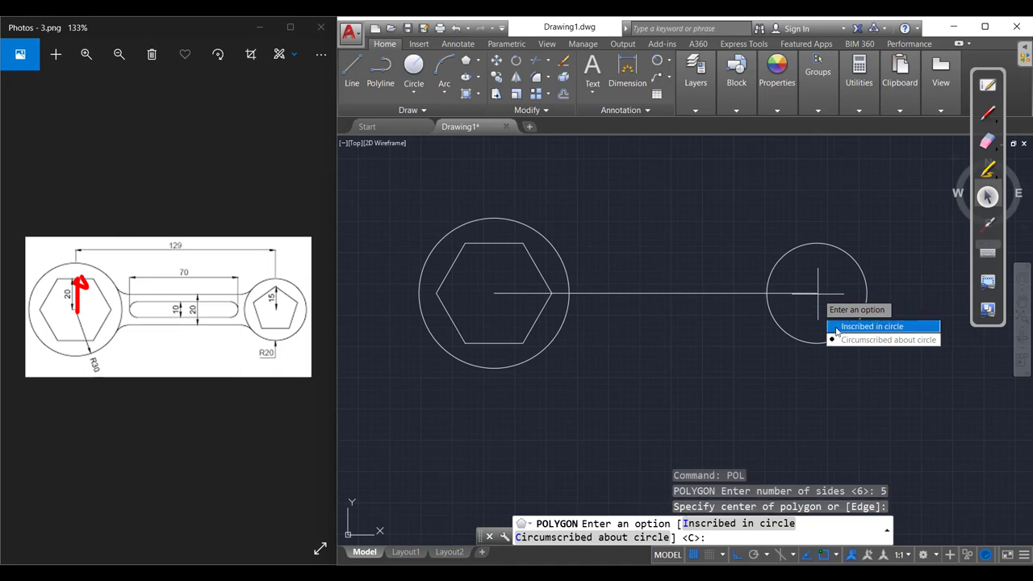
left_click(836, 331)
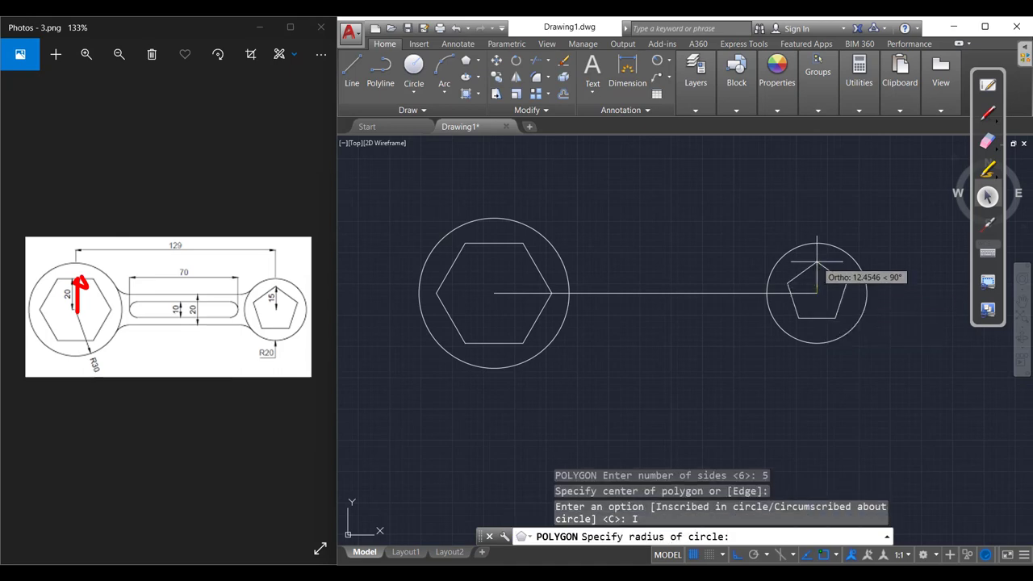
type("15")
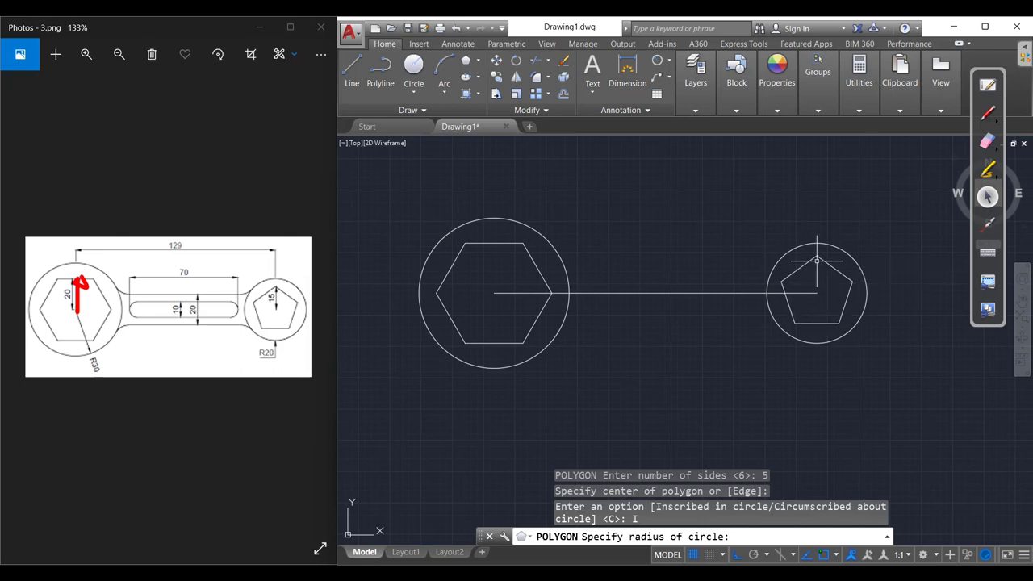
key("Return")
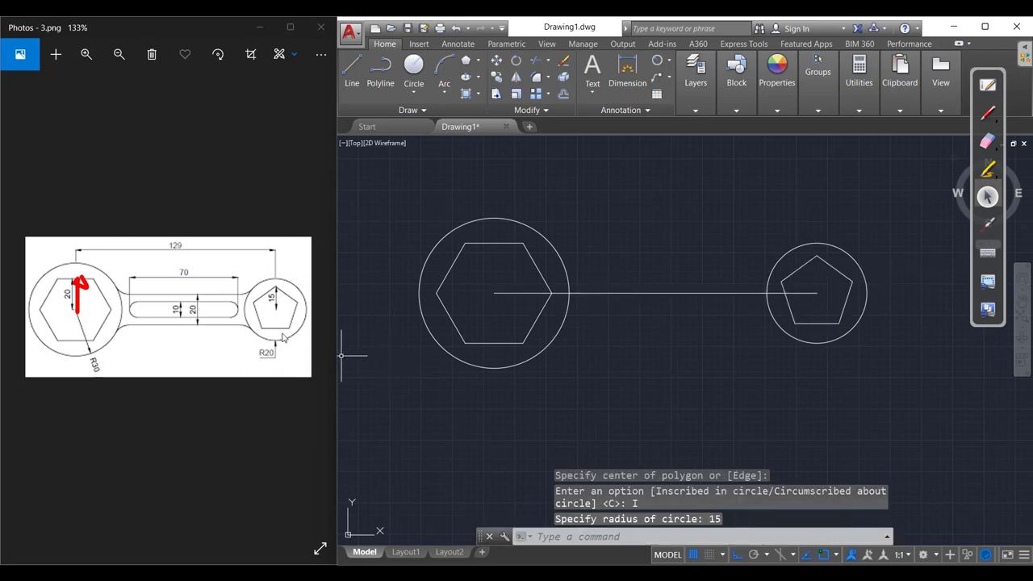
left_click(988, 113)
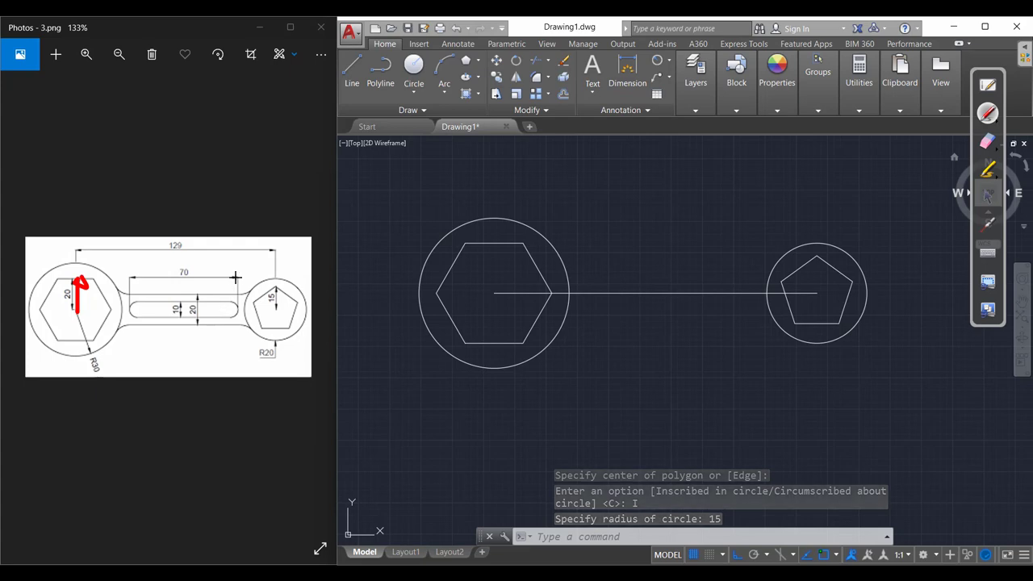
- Offset the centre line 10 units above and 10 units below to form the handle edges
left_click_drag(222, 338, 223, 304)
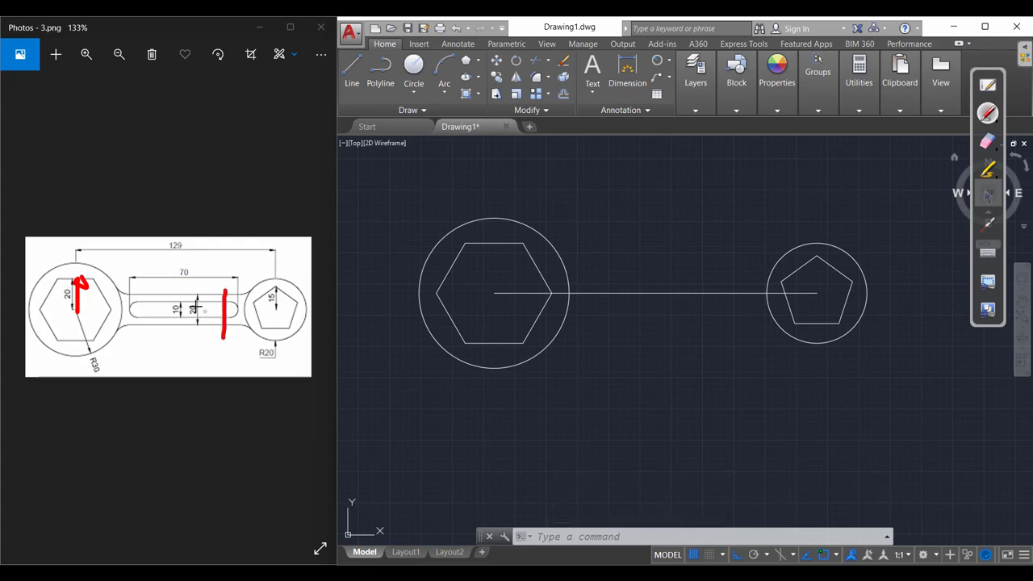
left_click(986, 202)
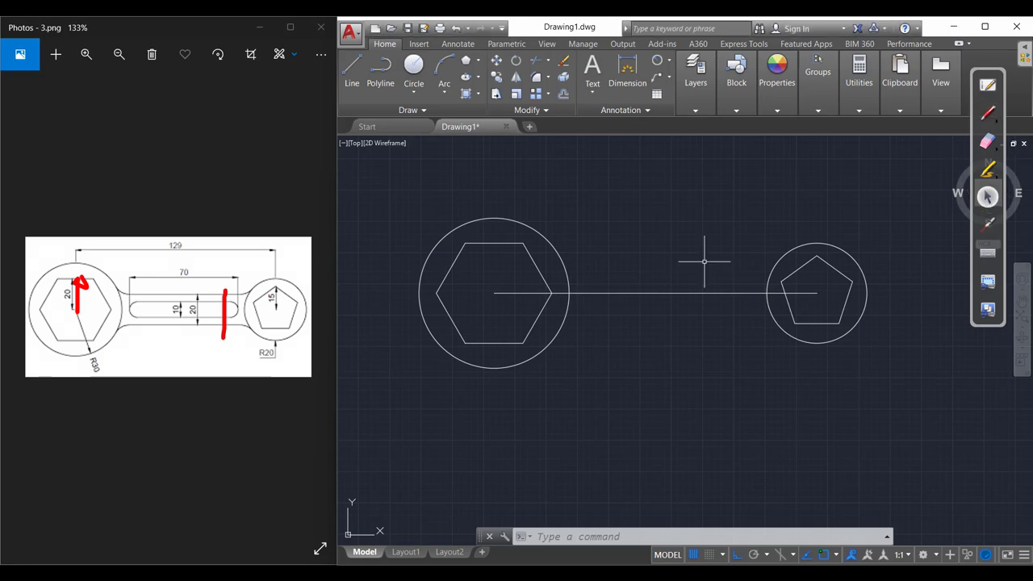
type("o")
key("Return")
type("2")
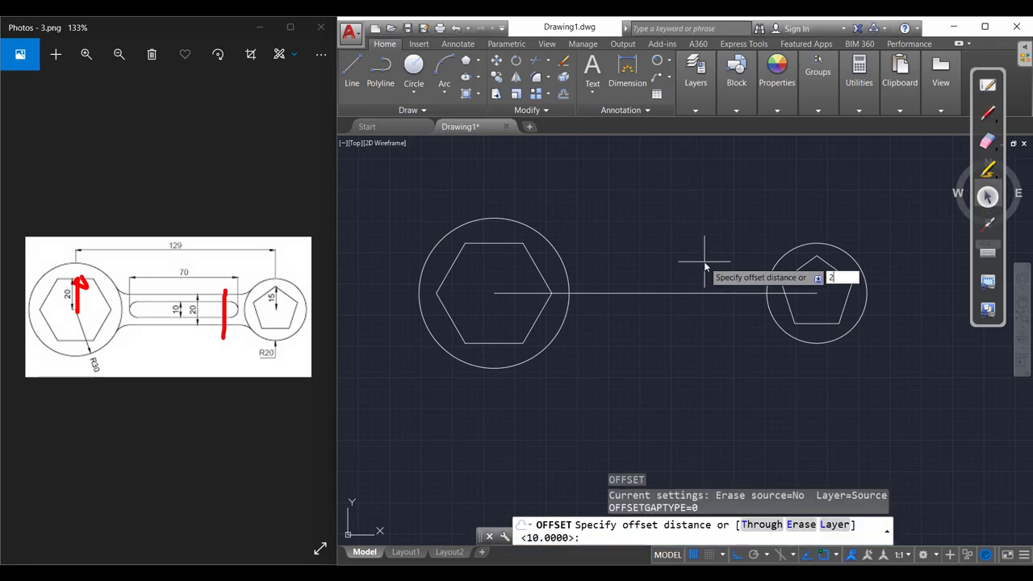
key("Return")
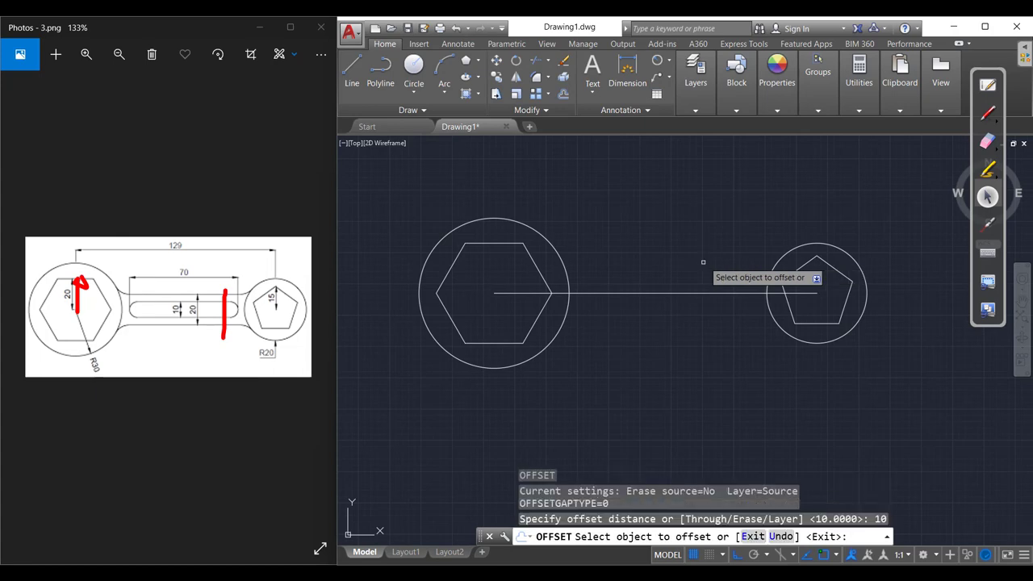
left_click(689, 294)
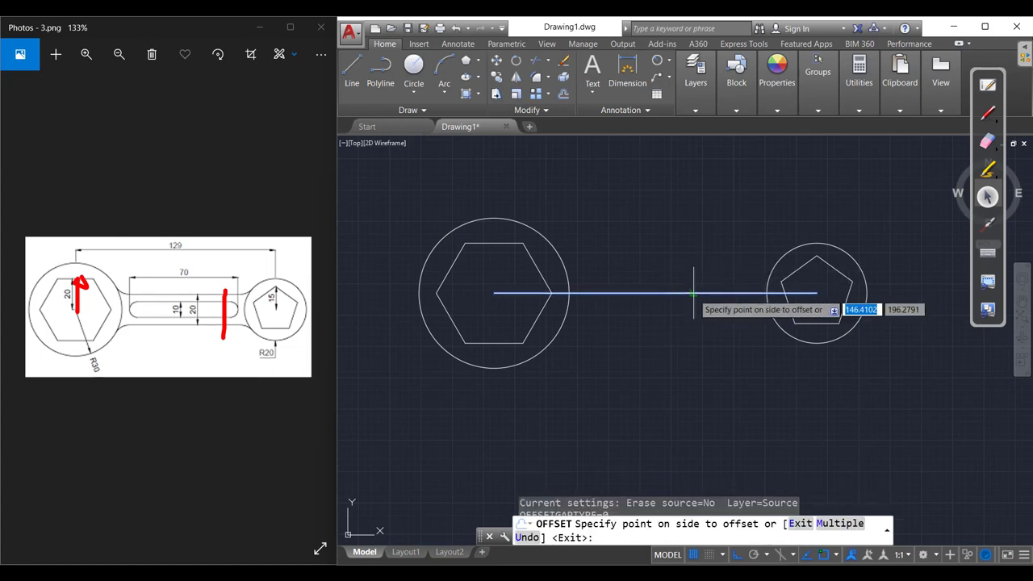
left_click(692, 270)
left_click(692, 293)
left_click(693, 337)
key("Escape")
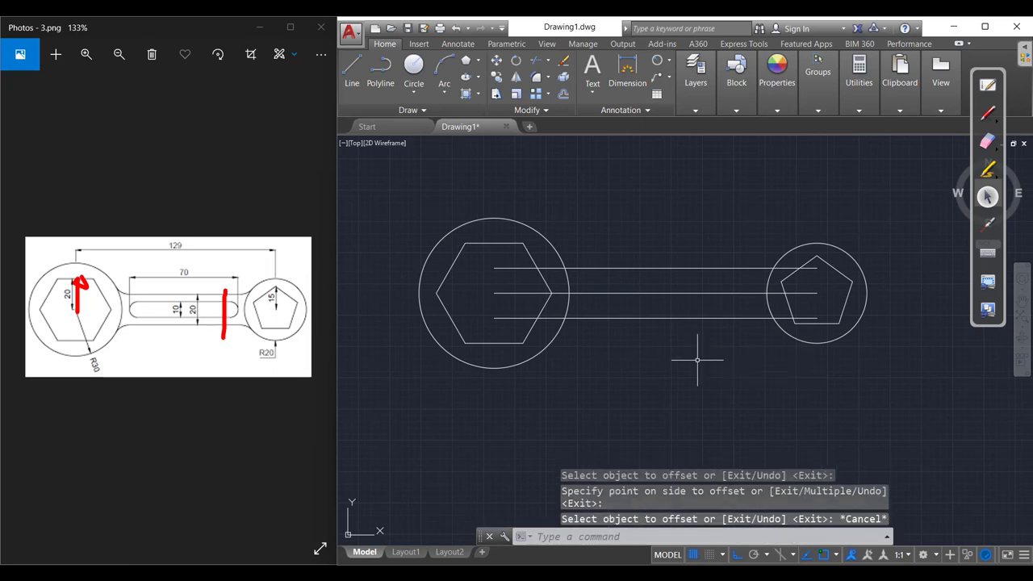
key("Escape")
key("Escape")
- Trim the three handle lines back to both circles, using the circles as cutting edges
key("Return")
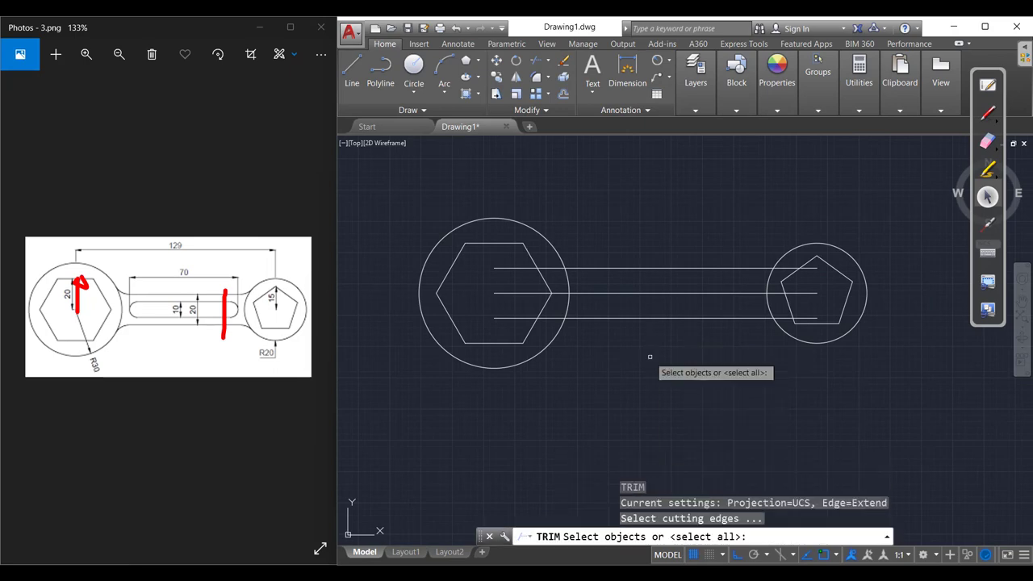
left_click(567, 316)
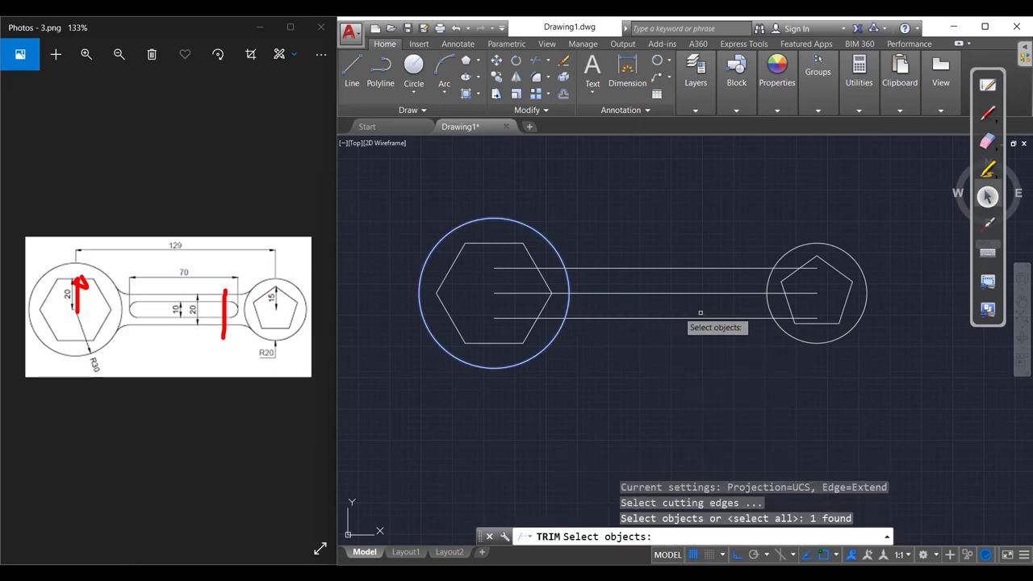
left_click(767, 297)
key("Return")
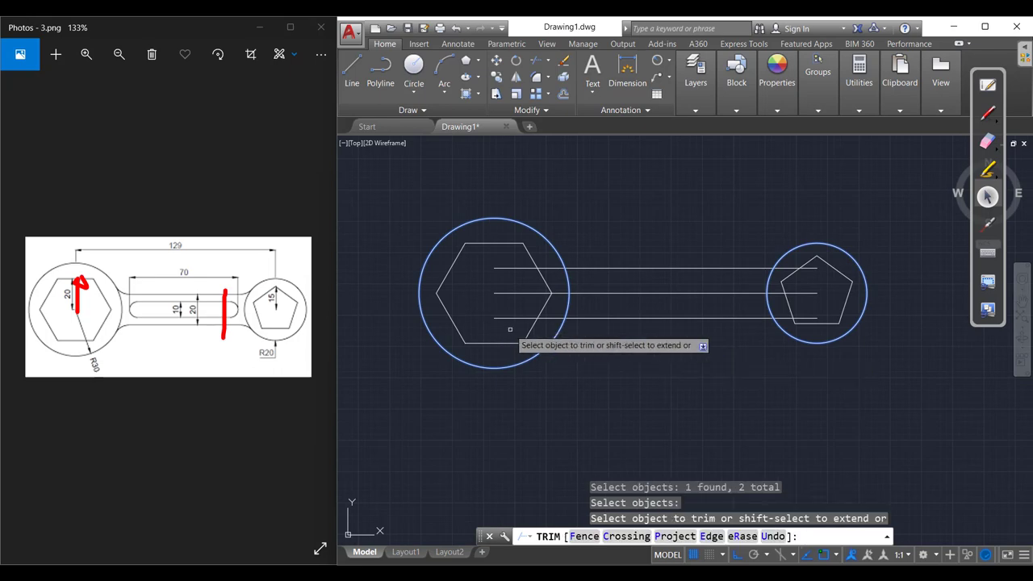
left_click_drag(513, 324, 482, 266)
left_click_drag(822, 313, 805, 263)
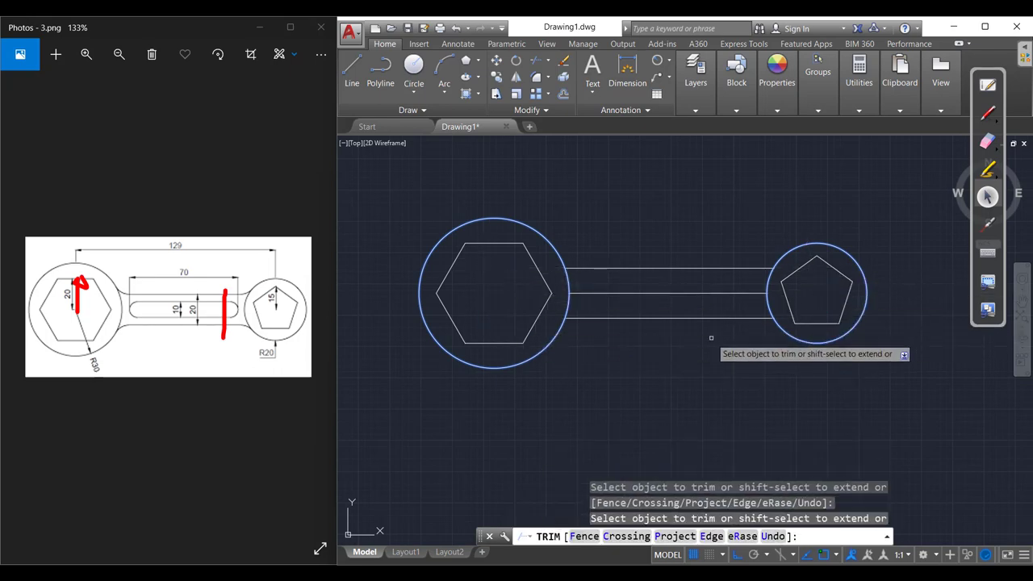
key("Escape")
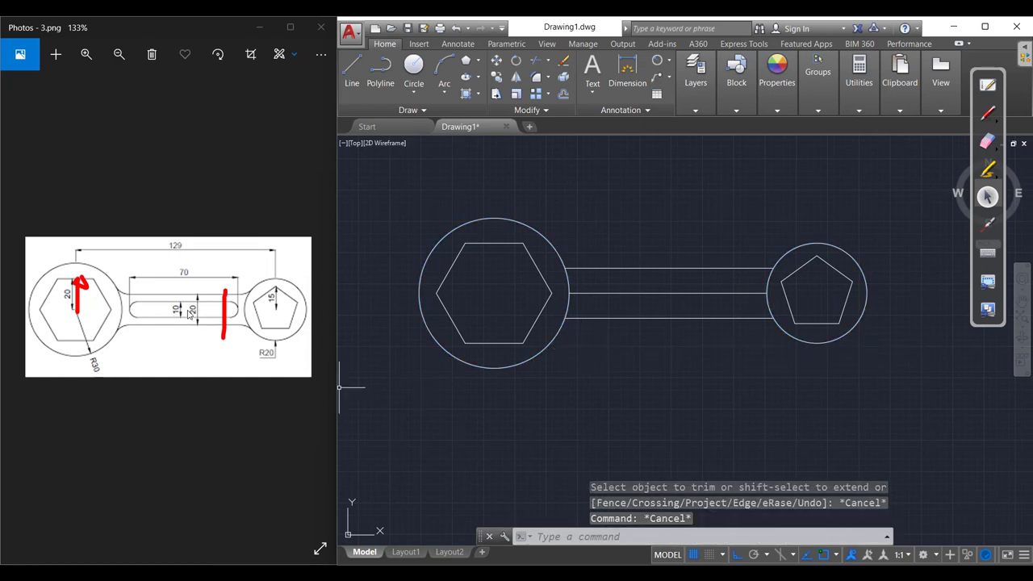
left_click(177, 314)
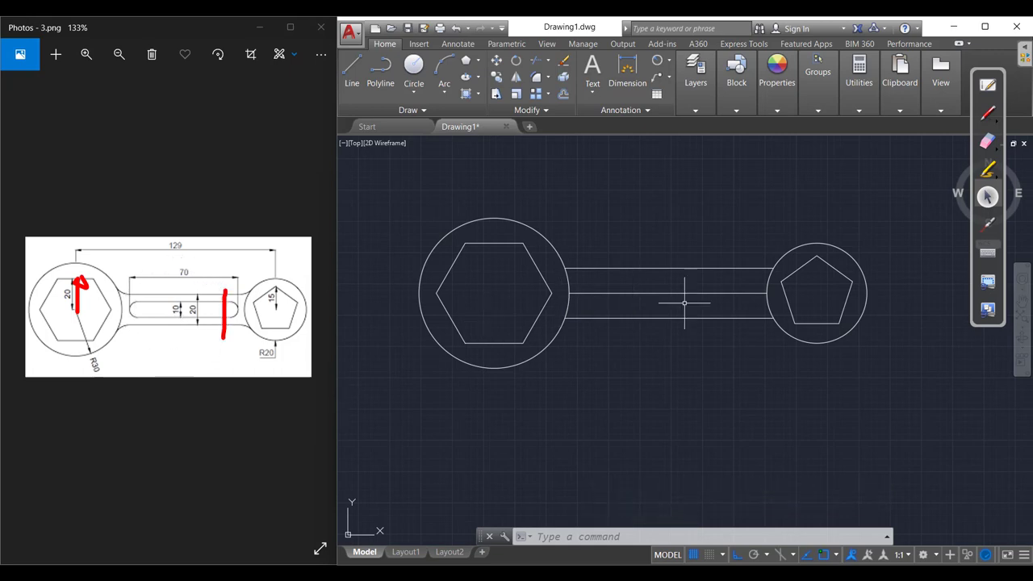
- Offset the handle centre line 5 units above and below for the slot edges
type("o")
key("Return")
type("5")
key("Return")
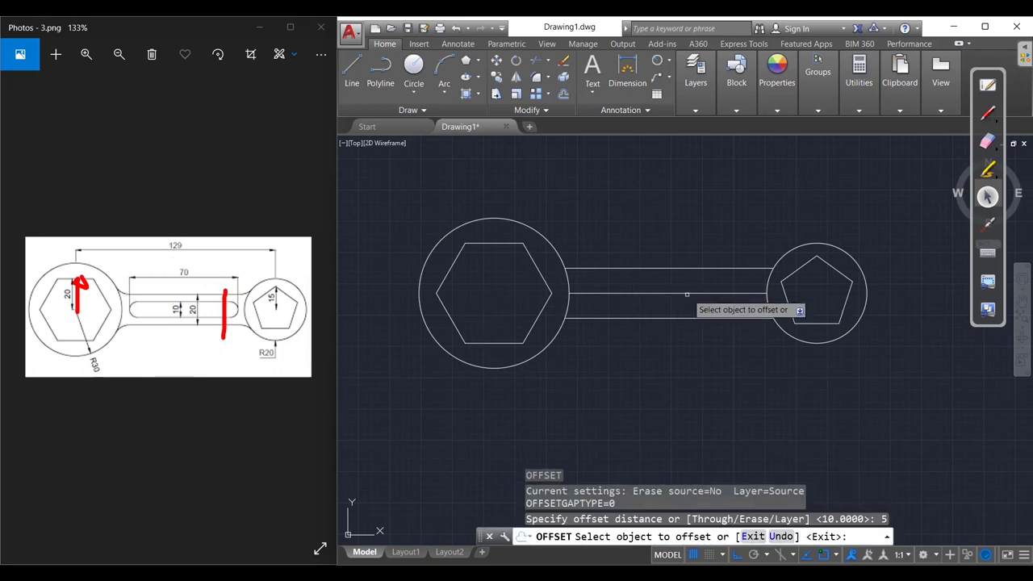
left_click(692, 284)
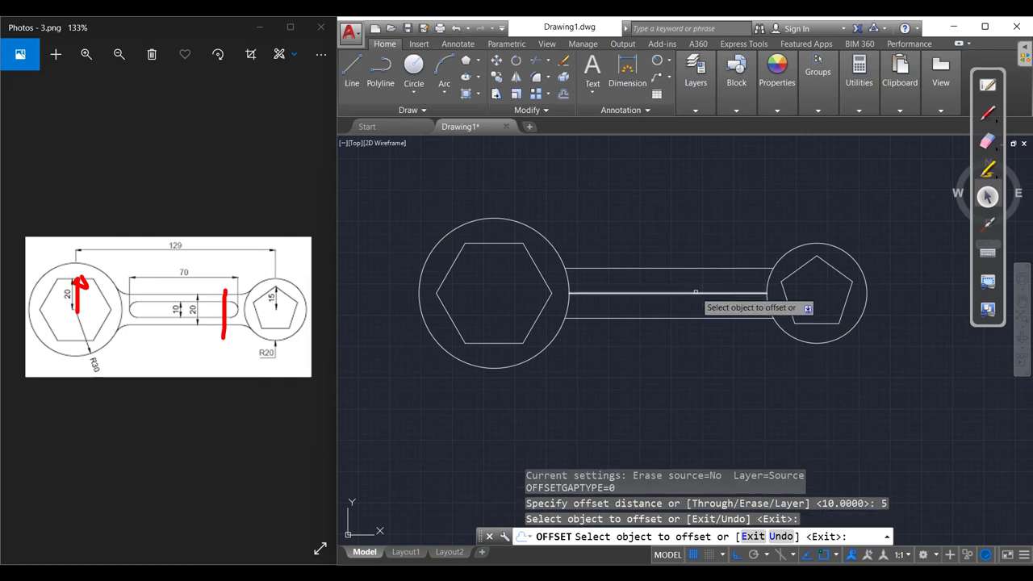
left_click(699, 293)
left_click(697, 299)
left_click(694, 305)
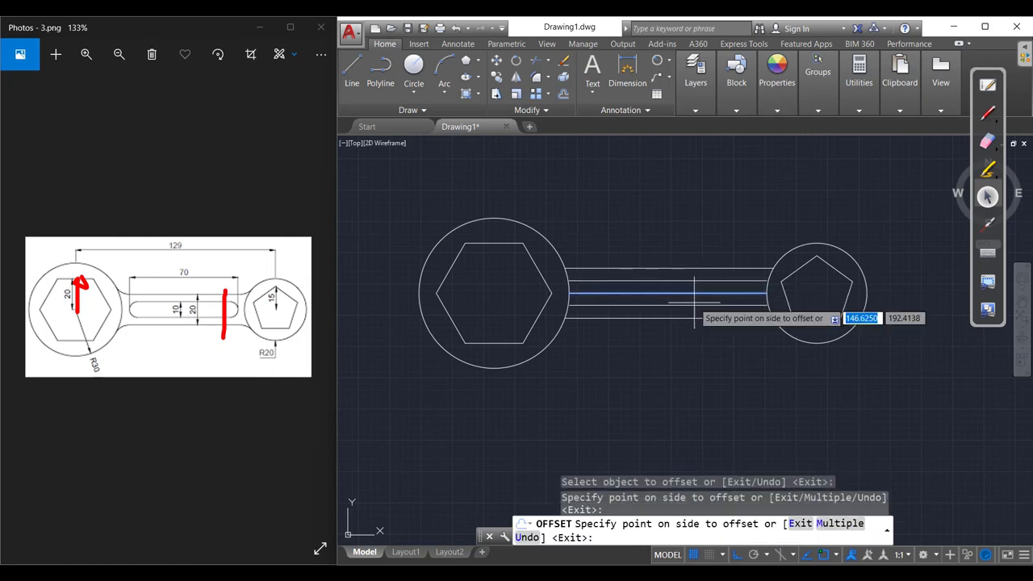
left_click(692, 310)
key("Escape")
key("Escape")
key("Escape")
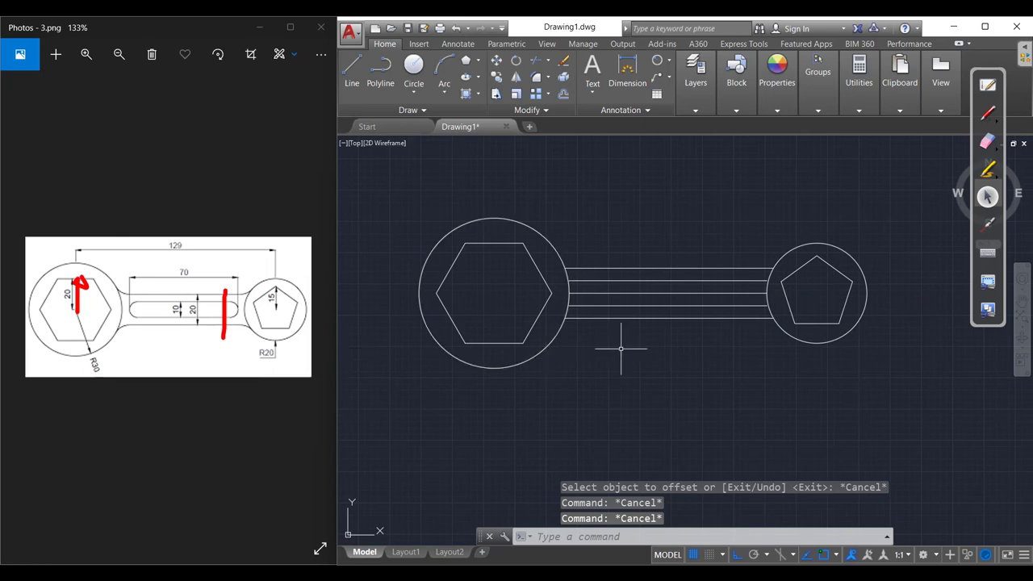
- Draw a vertical line across the handle
type("l")
key("Return")
left_click(668, 293)
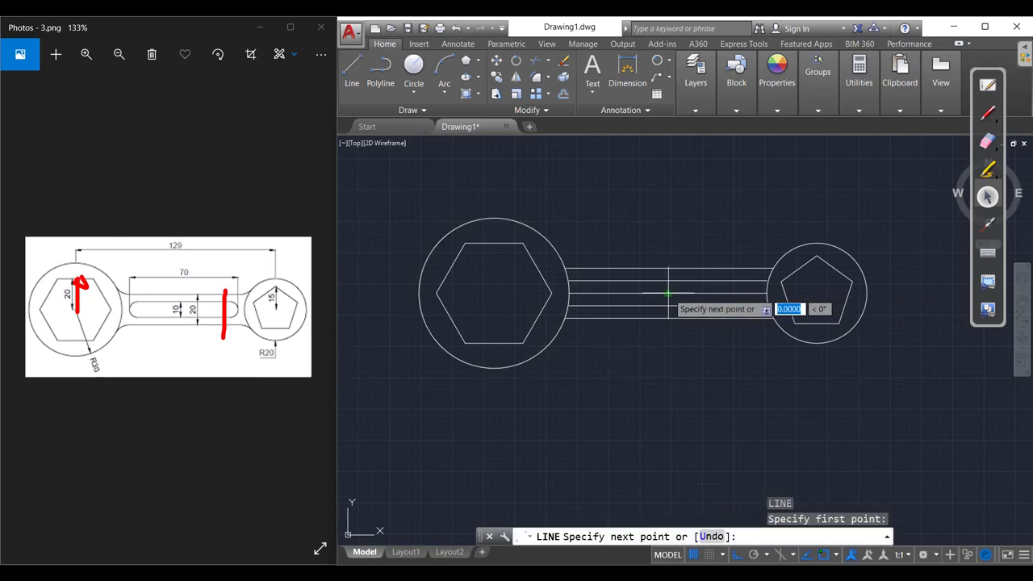
left_click(670, 240)
key("Return")
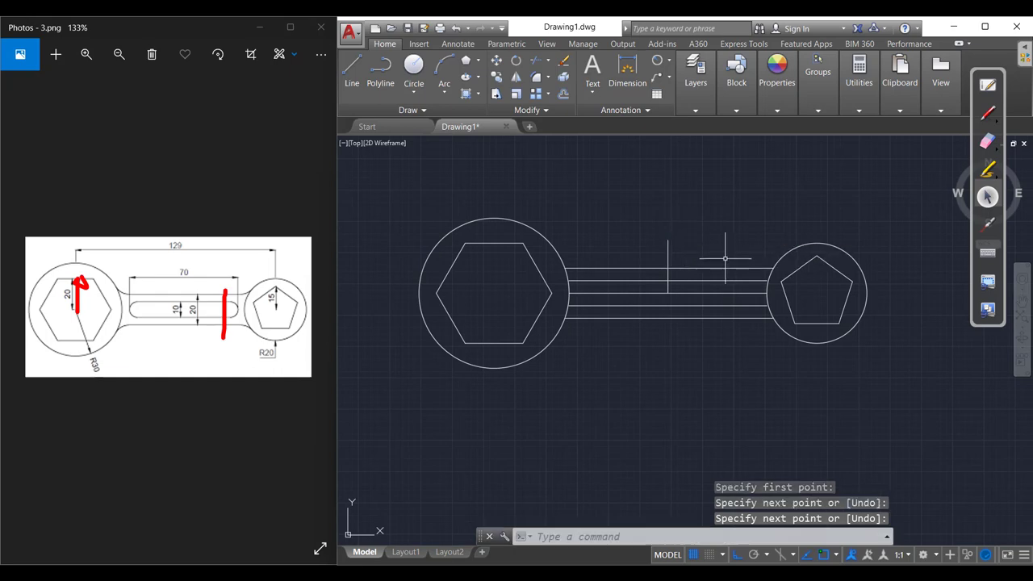
type("o")
- Offset the vertical line 35 units to the right and 35 units to the left
key("Return")
type("35")
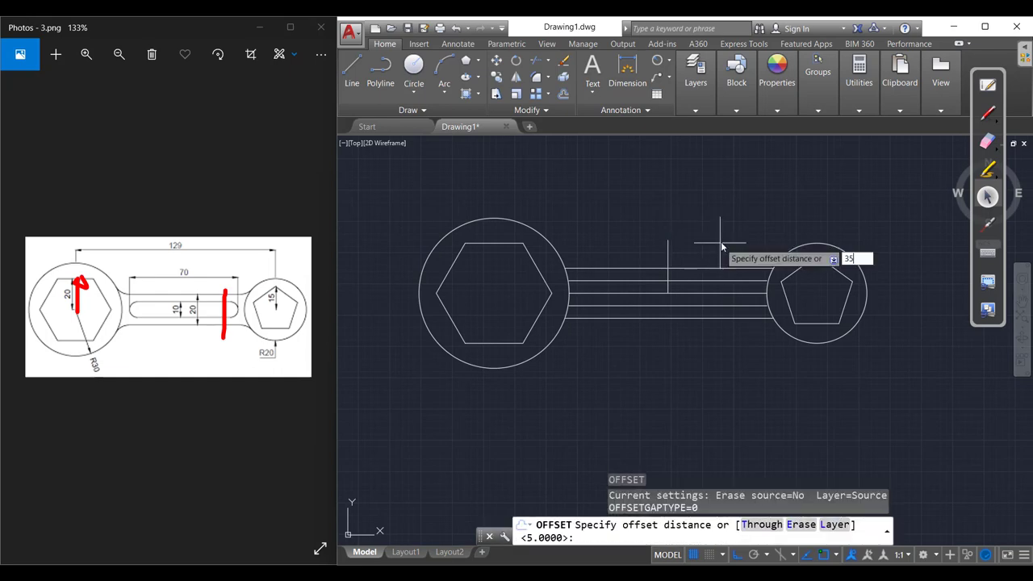
key("Return")
left_click(666, 261)
left_click(677, 262)
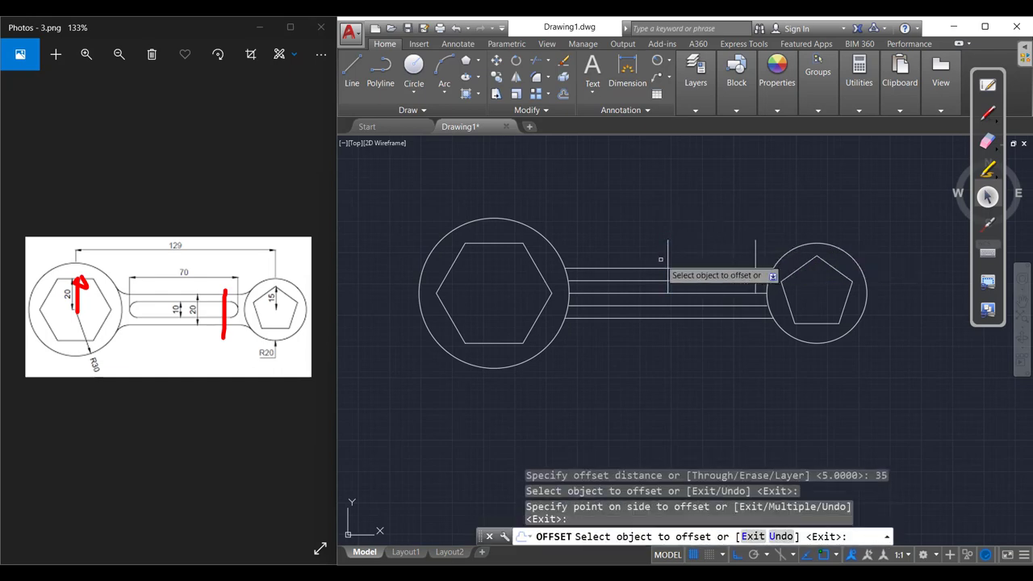
left_click(669, 256)
left_click(641, 299)
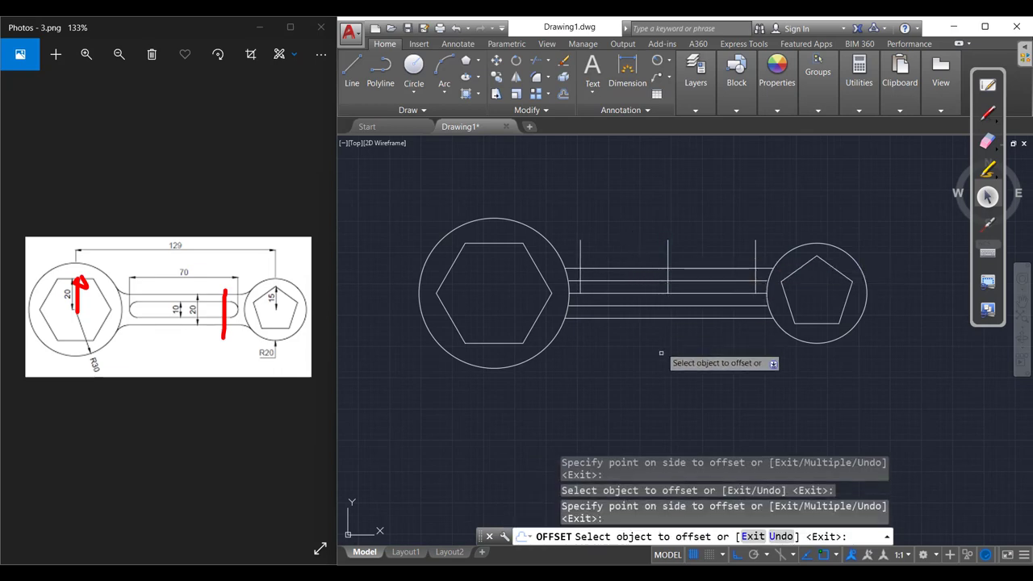
key("Escape")
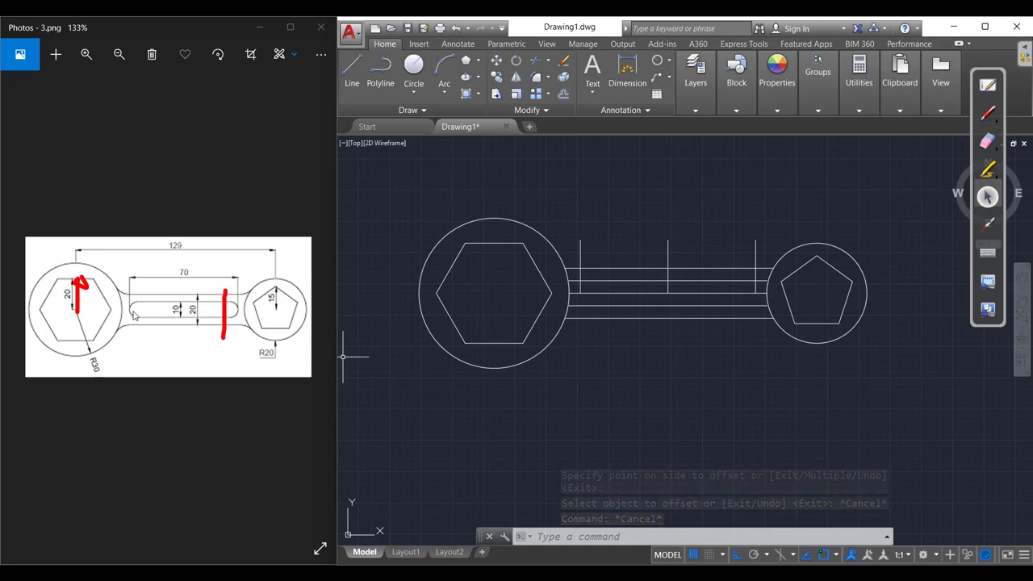
key("ctrl")
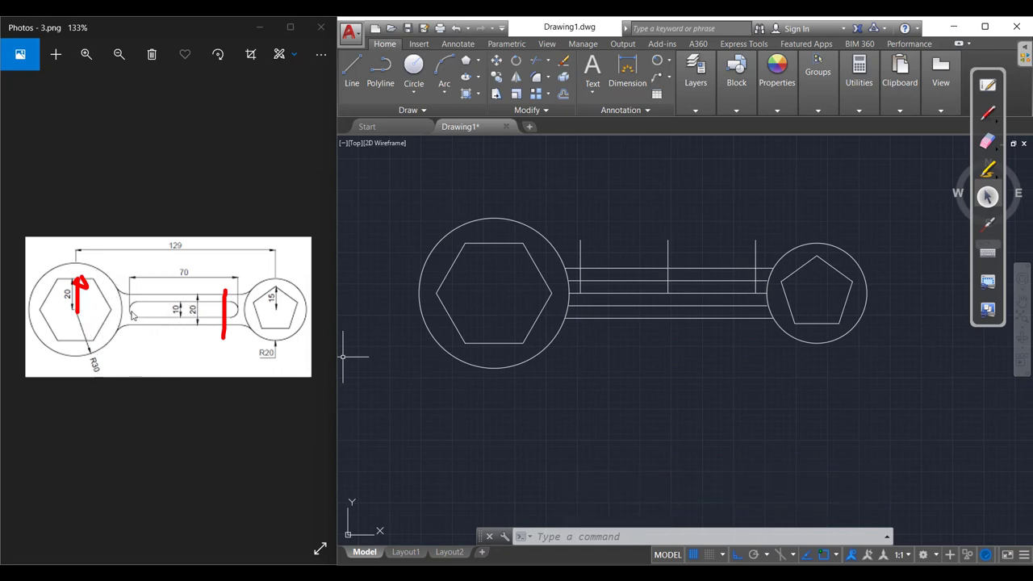
- Draw a trial two-point circle of diameter 5 at the slot line intersection
key("ctrl")
key("ctrl")
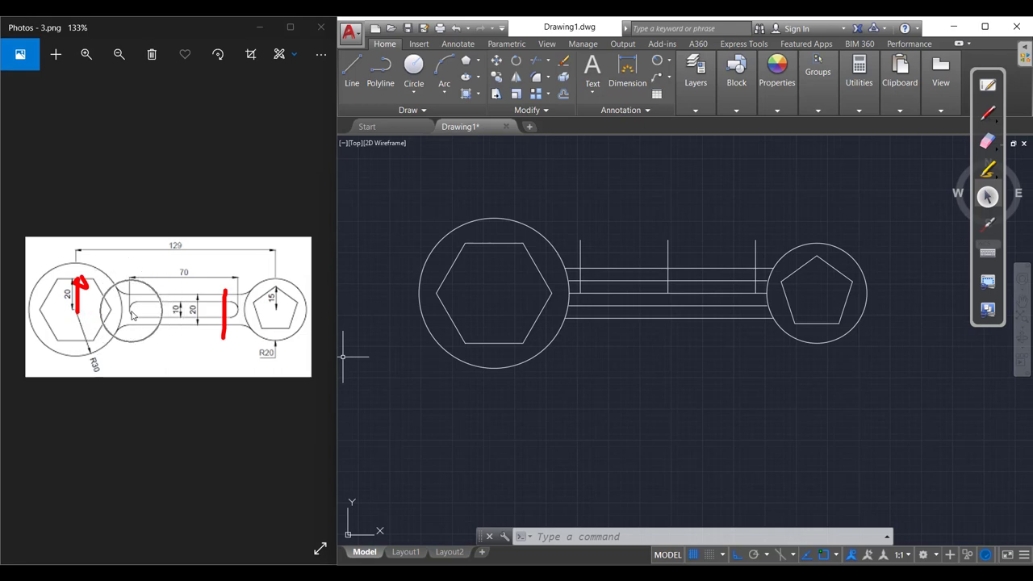
key("ctrl")
key("ctrl")
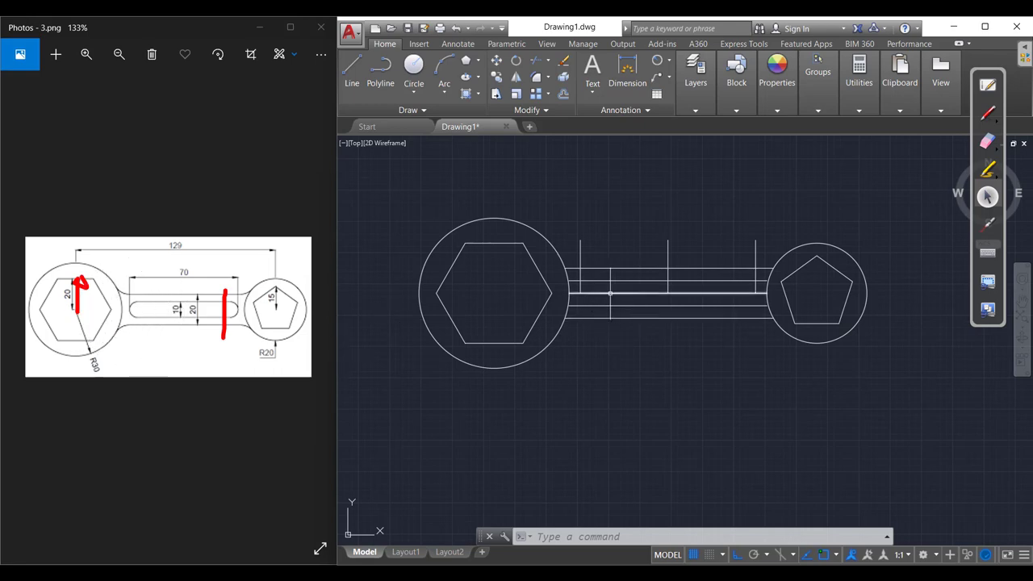
type("c")
key("Return")
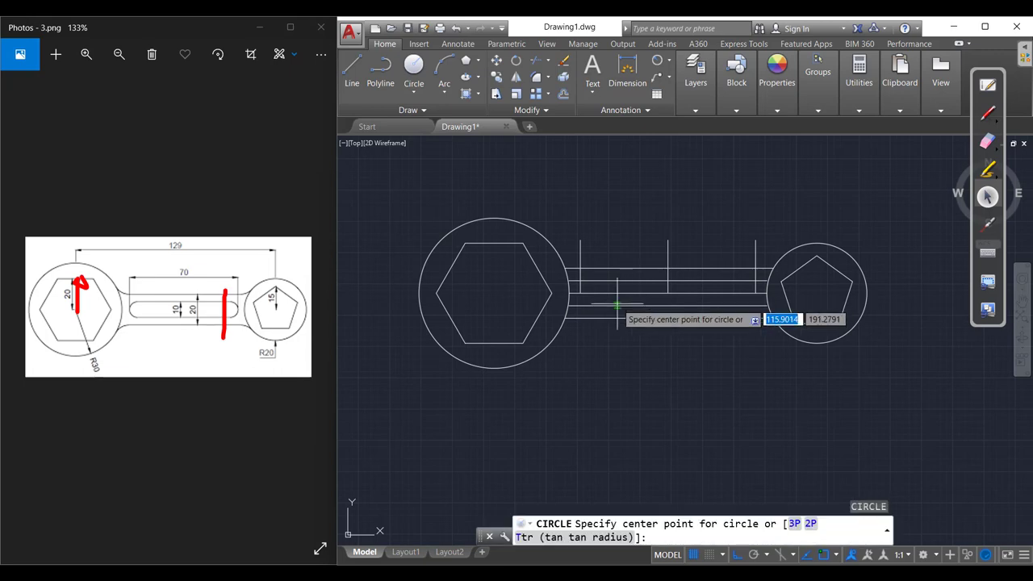
key("Down")
left_click(639, 345)
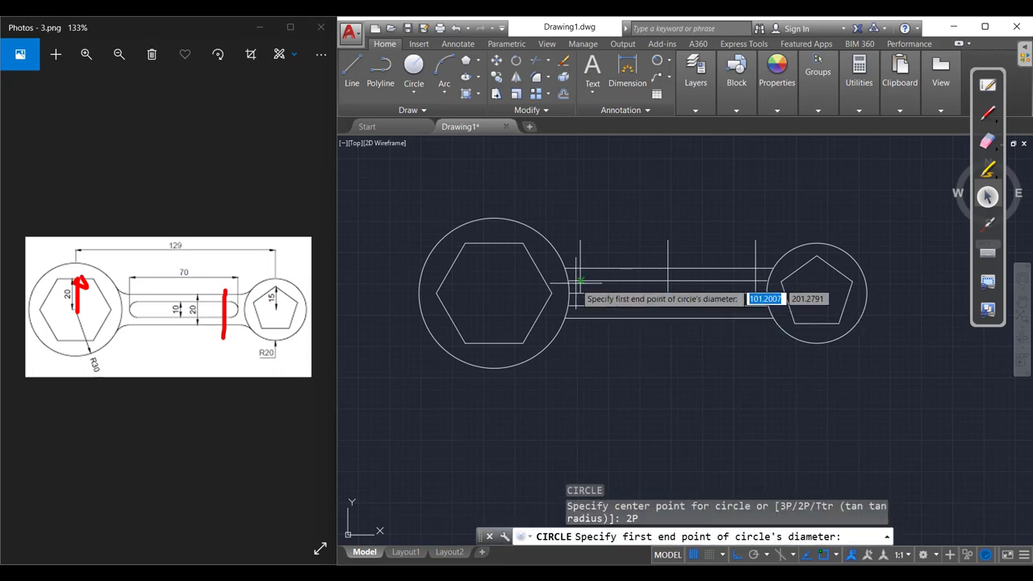
scroll(636, 328, "up", 3)
scroll(611, 283, "down", 4)
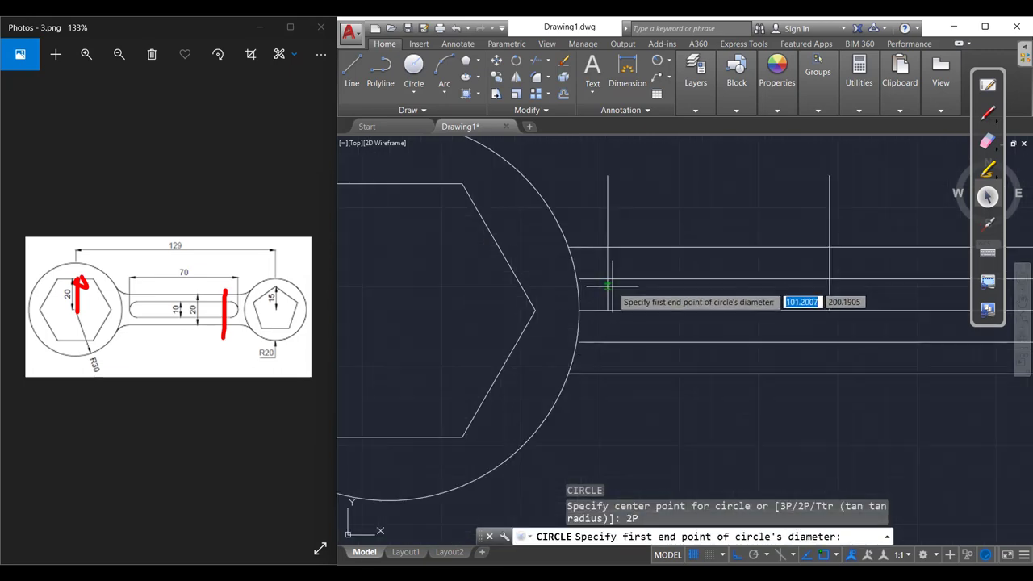
left_click(609, 309)
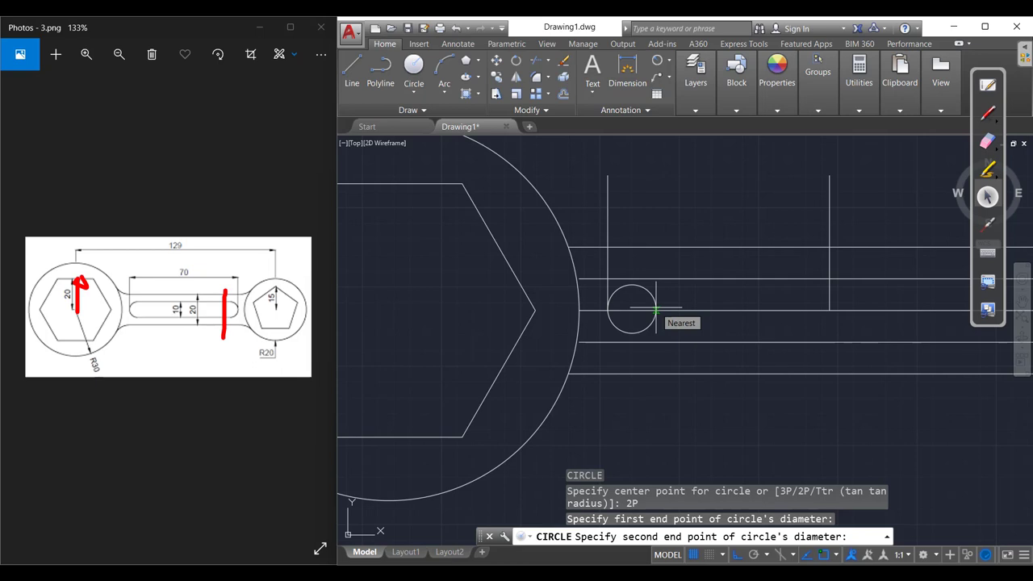
type("5")
key("Return")
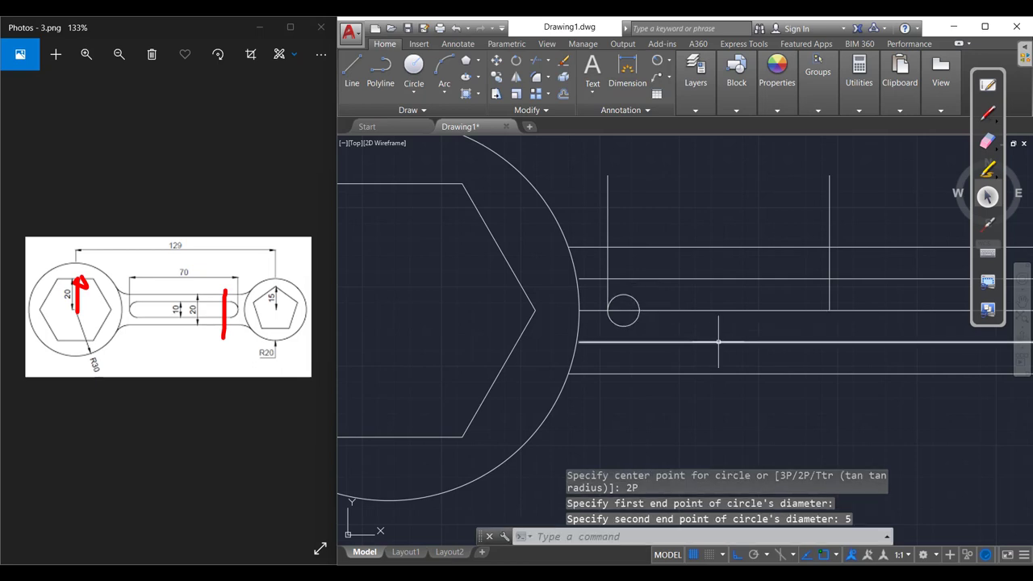
scroll(732, 301, "down", 2)
middle_click_drag(731, 299, 697, 299)
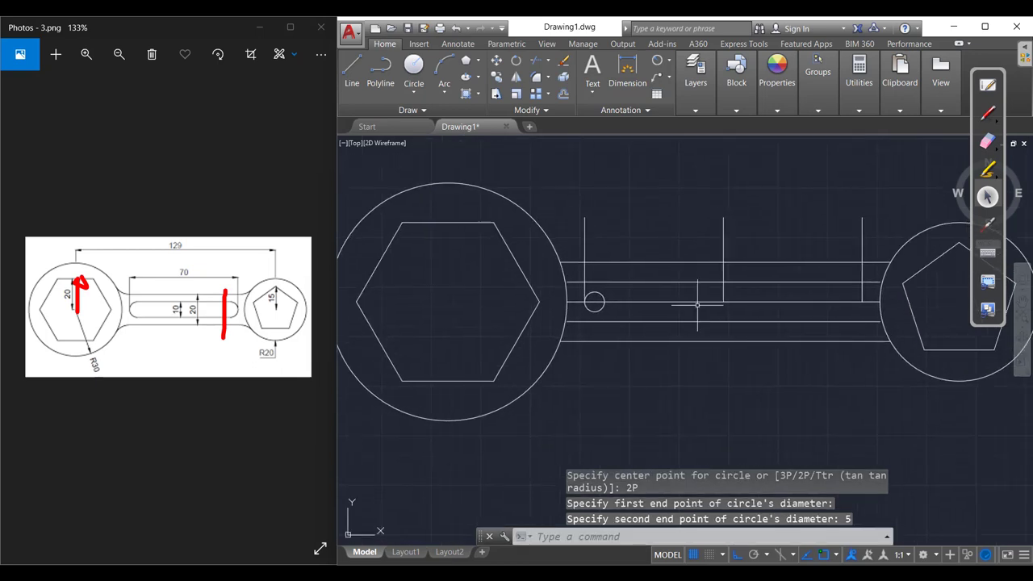
scroll(670, 316, "up", 3)
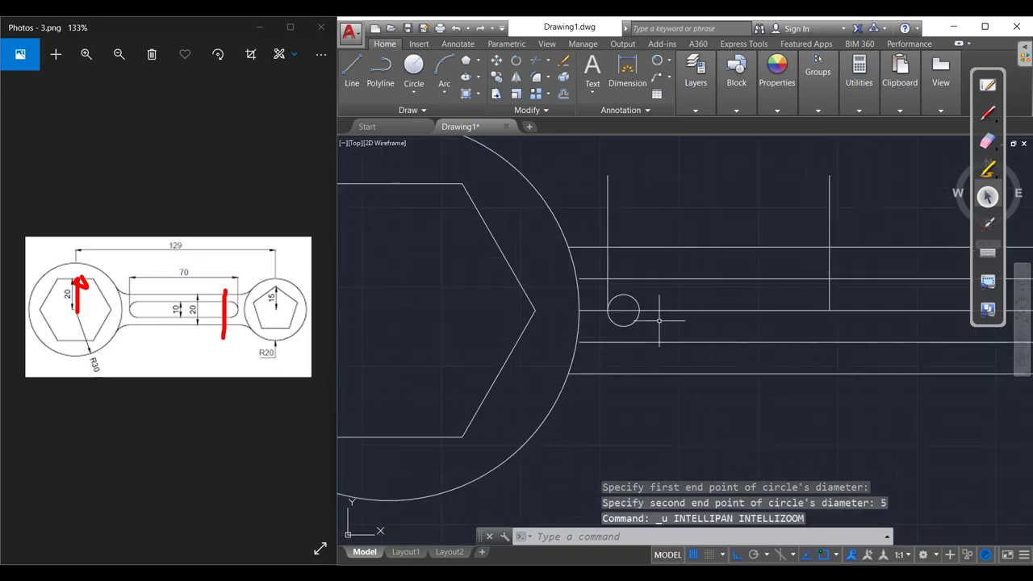
- Undo the trial circle and zoom in on the handle
key("ctrl+z")
scroll(602, 303, "up", 3)
scroll(594, 293, "up", 2)
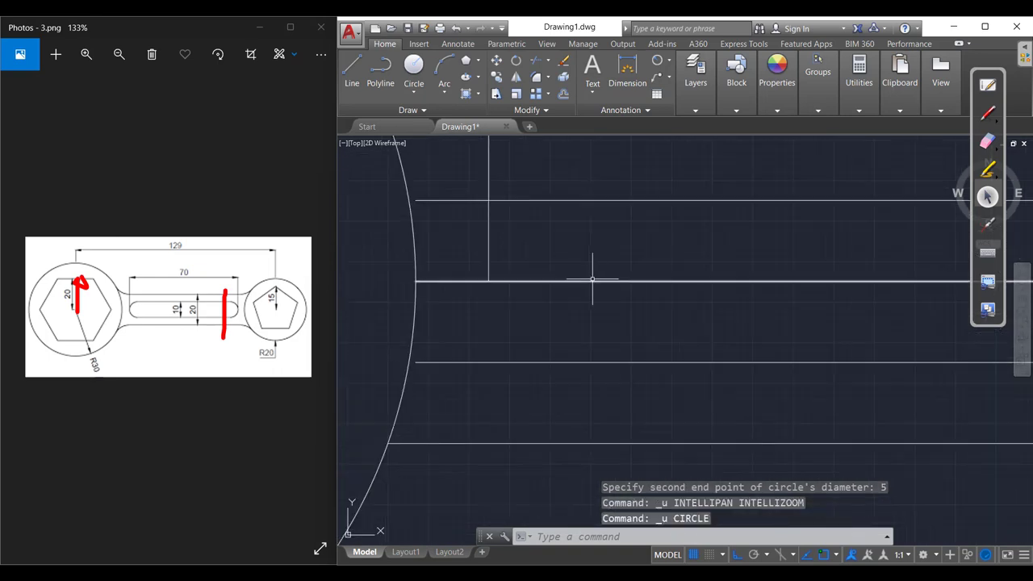
scroll(594, 277, "down", 1)
- Offset the left and right vertical guide lines 10 units inward
key("Return")
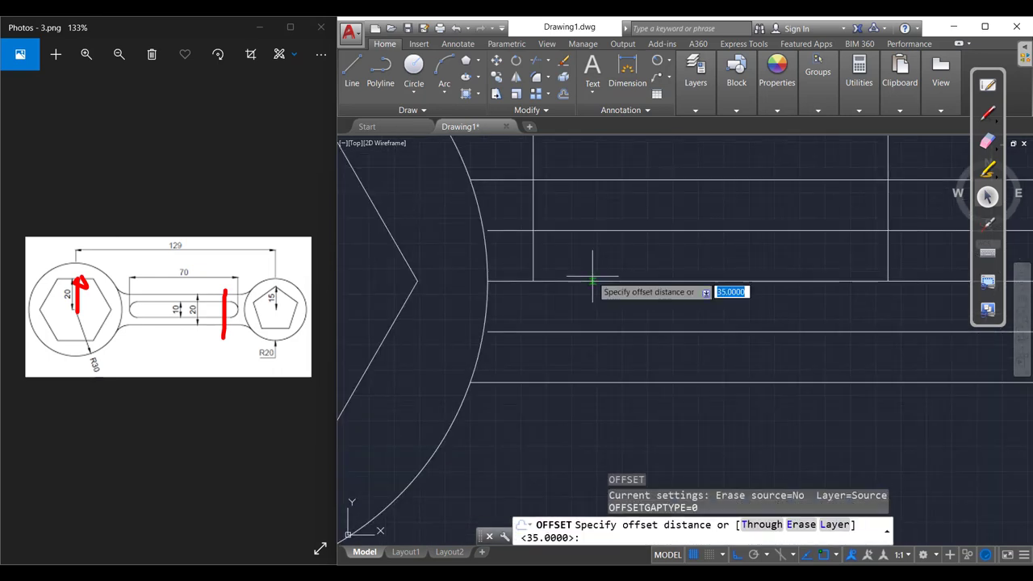
scroll(594, 277, "down", 1)
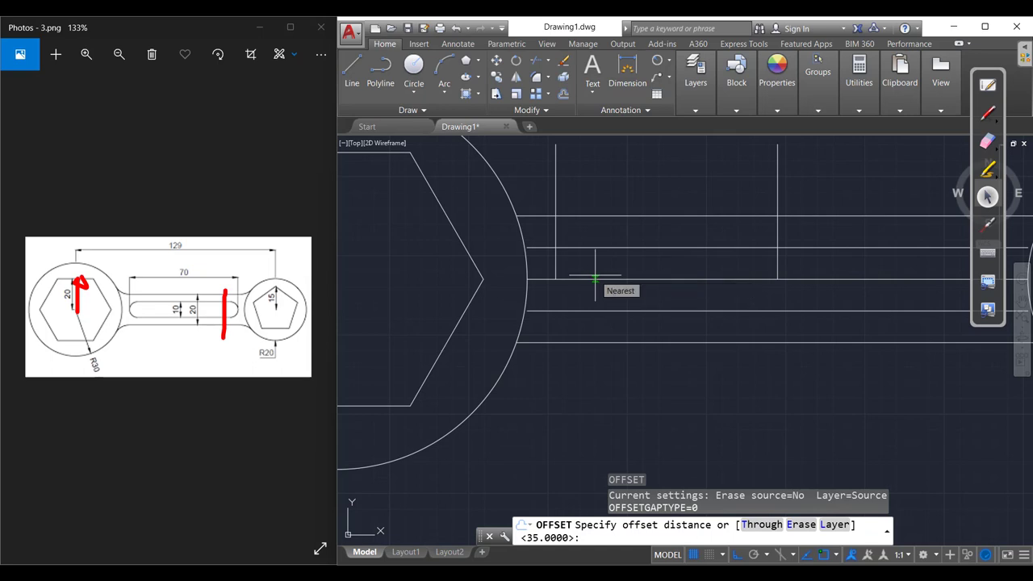
scroll(594, 278, "down", 2)
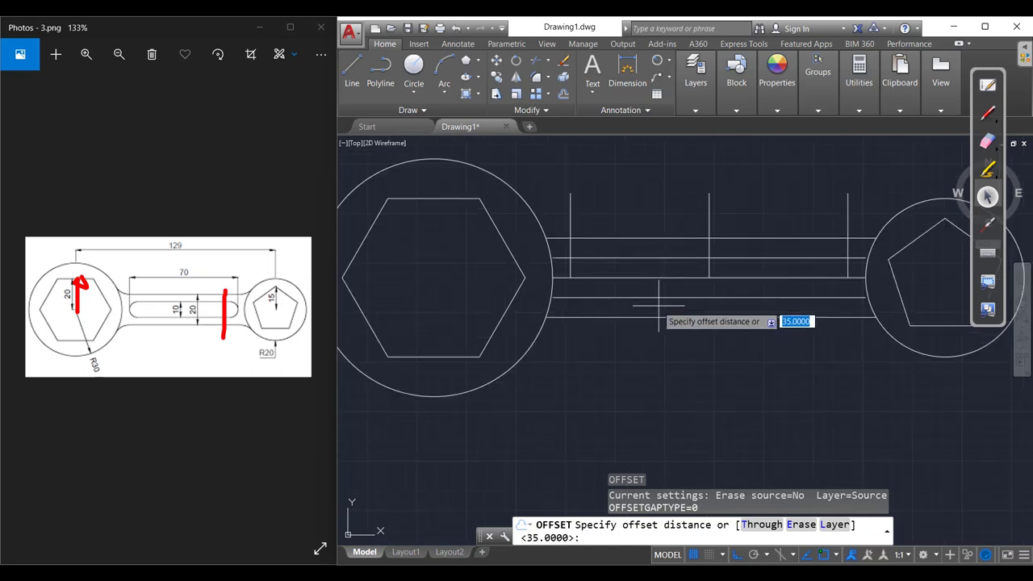
type("10")
key("Return")
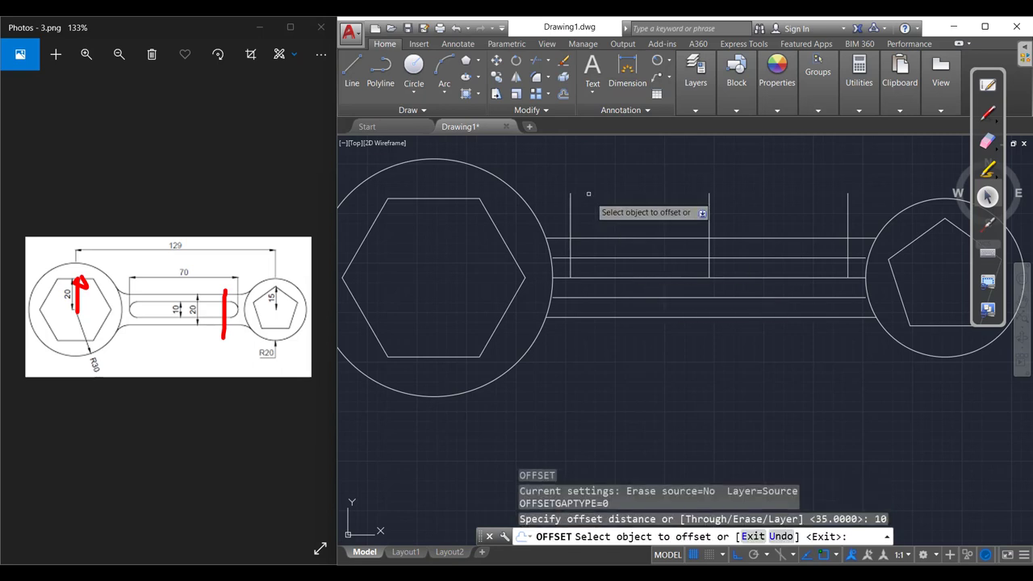
left_click(571, 200)
left_click(593, 201)
left_click(847, 203)
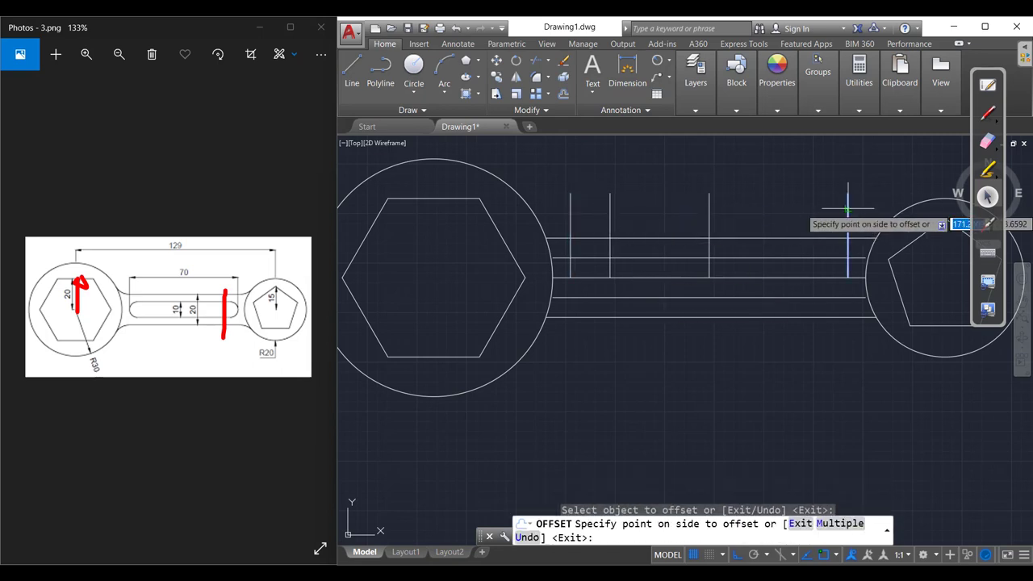
left_click(831, 216)
key("Escape")
- Draw two-point circles across the slot lines at the left and right slot ends
type("c")
key("Return")
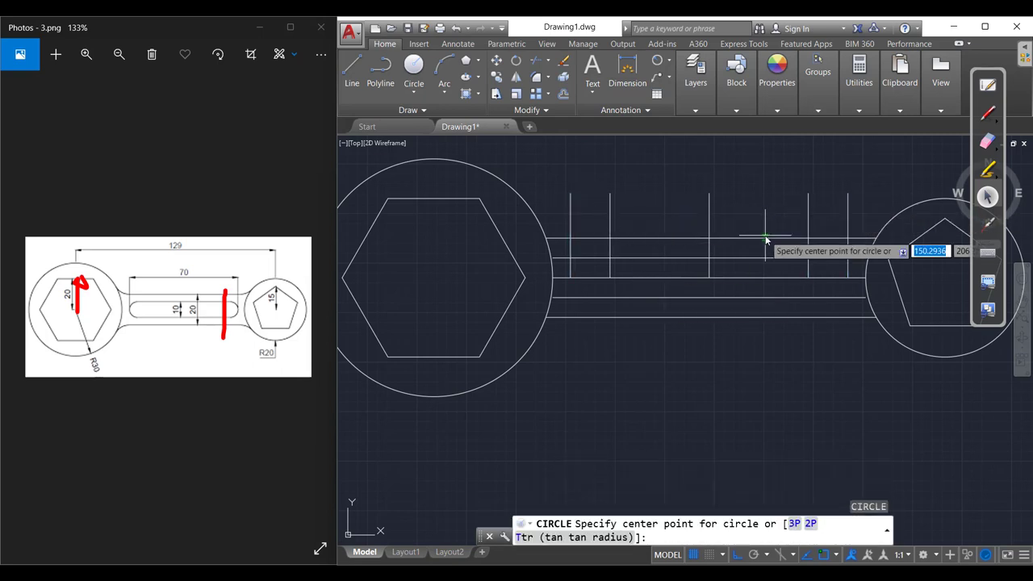
key("Down")
key("Down")
key("Return")
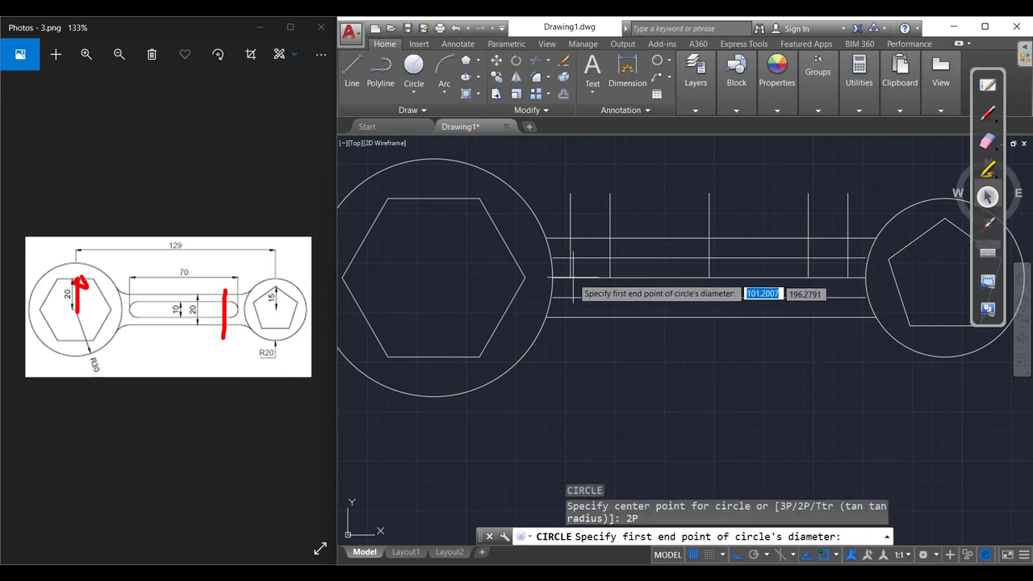
left_click(571, 272)
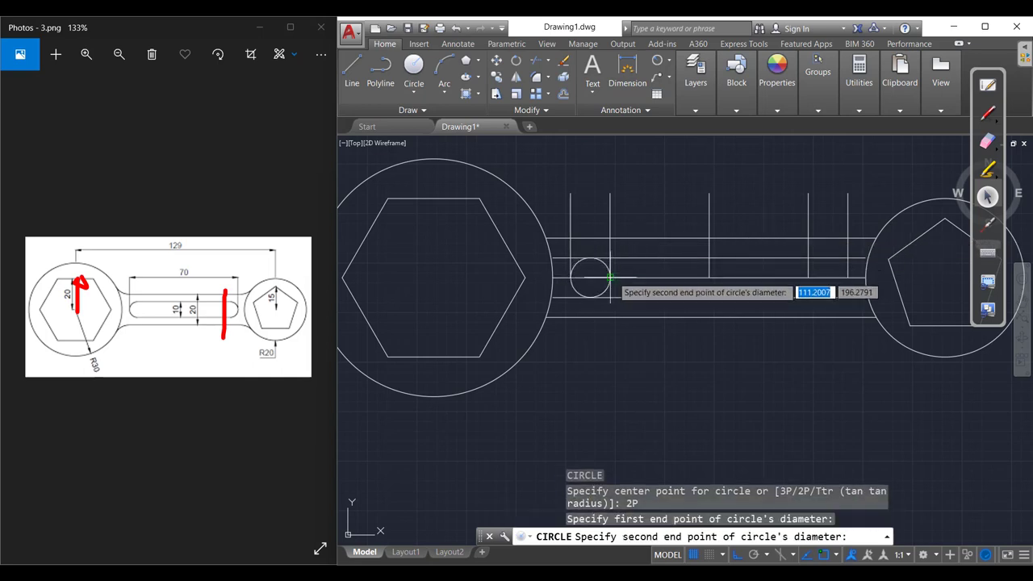
left_click(612, 278)
key("Return")
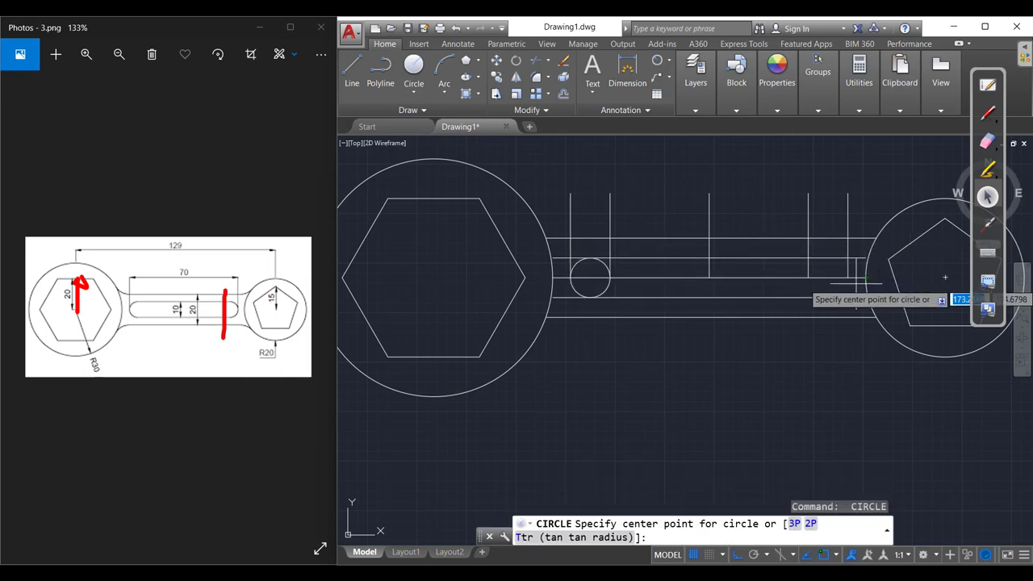
key("Down")
left_click(867, 329)
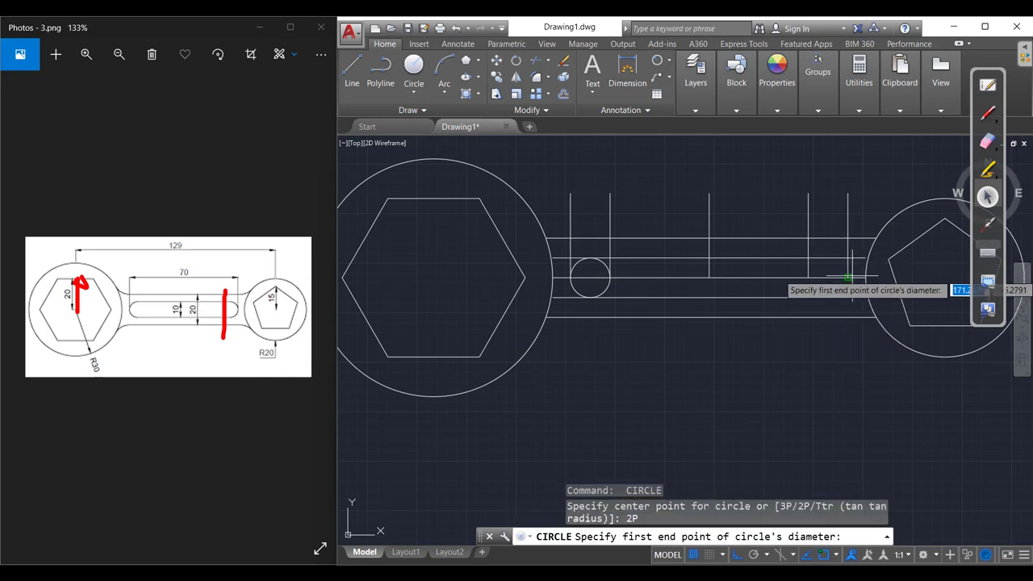
left_click(813, 277)
left_click(807, 277)
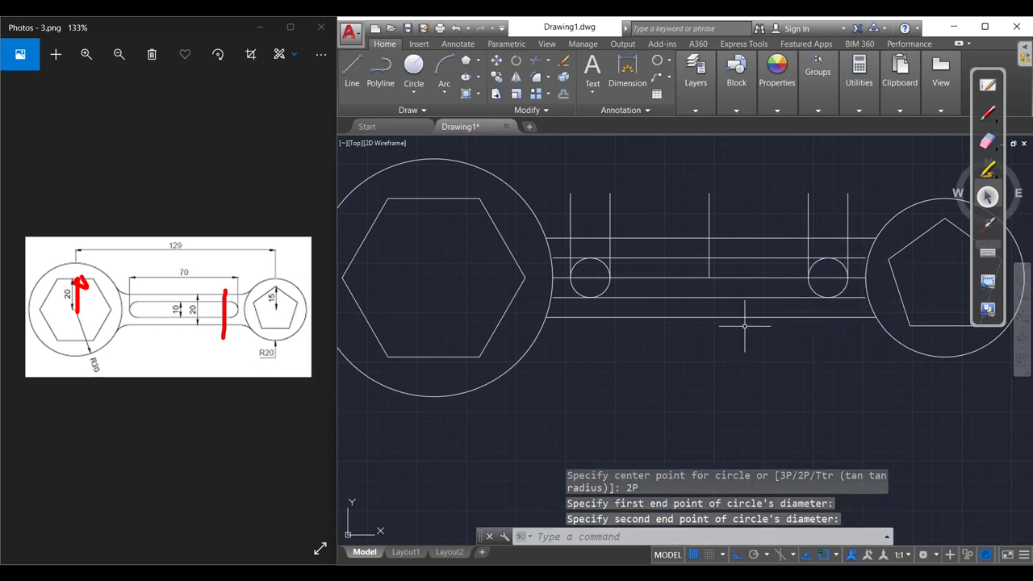
type("e")
- Erase the five vertical construction lines with a selection window
key("Return")
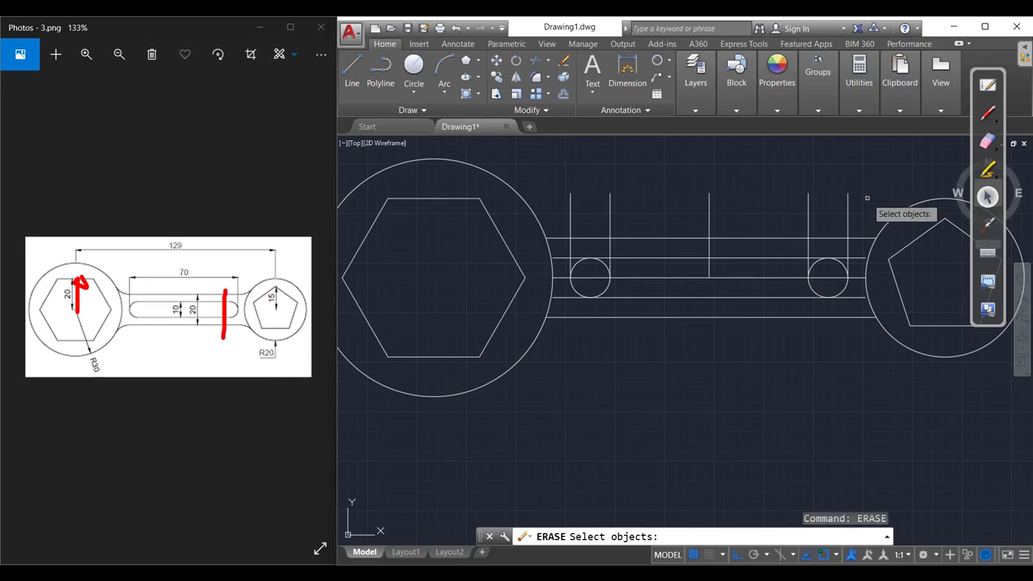
left_click(866, 197)
left_click(553, 176)
scroll(624, 295, "up", 4)
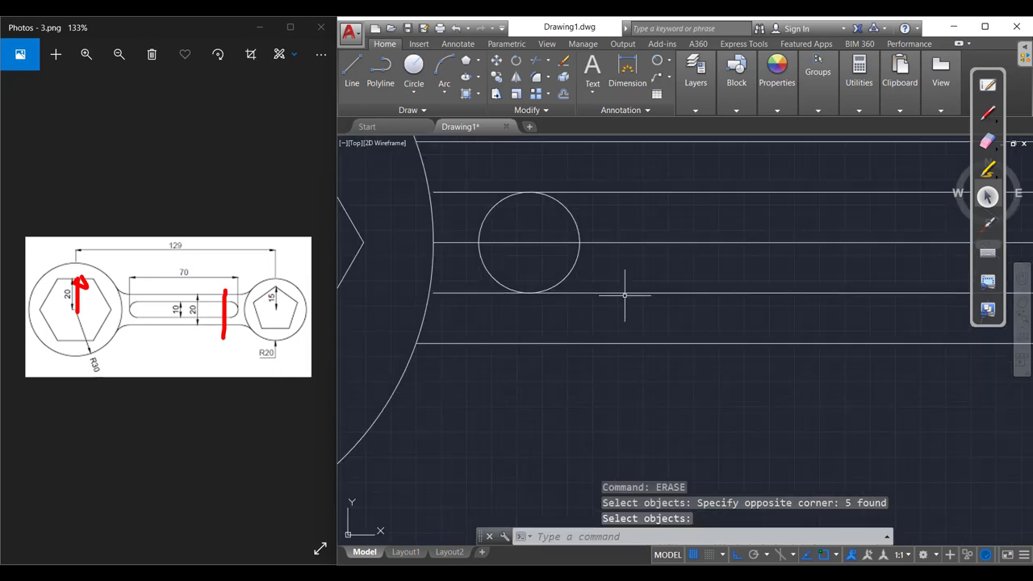
type("tr")
key("Return")
- Trim the small circle and slot lines so the slot's right end opens cleanly
left_click(617, 276)
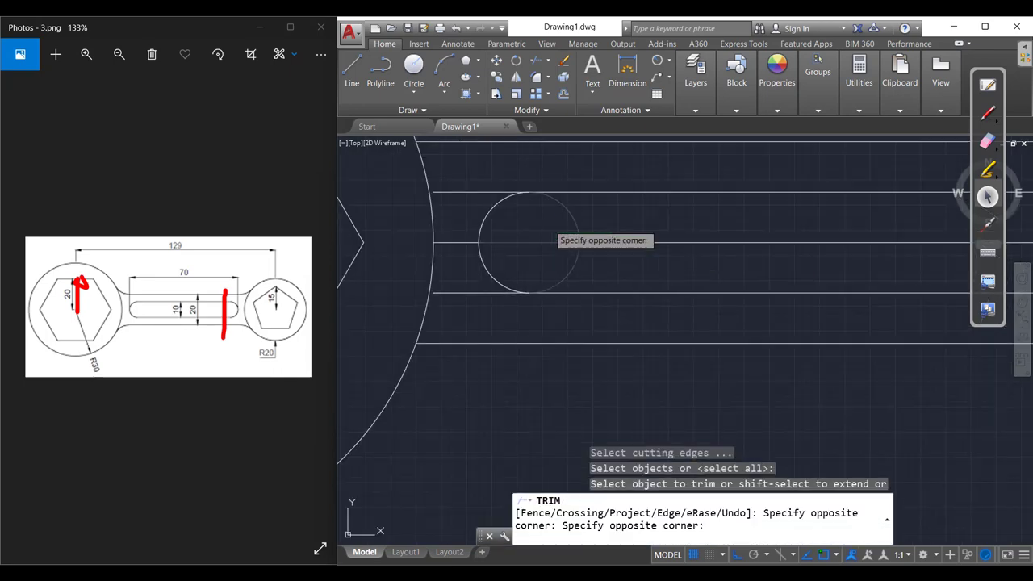
left_click(560, 235)
scroll(564, 242, "down", 3)
scroll(688, 247, "up", 3)
left_click(728, 247)
left_click(680, 219)
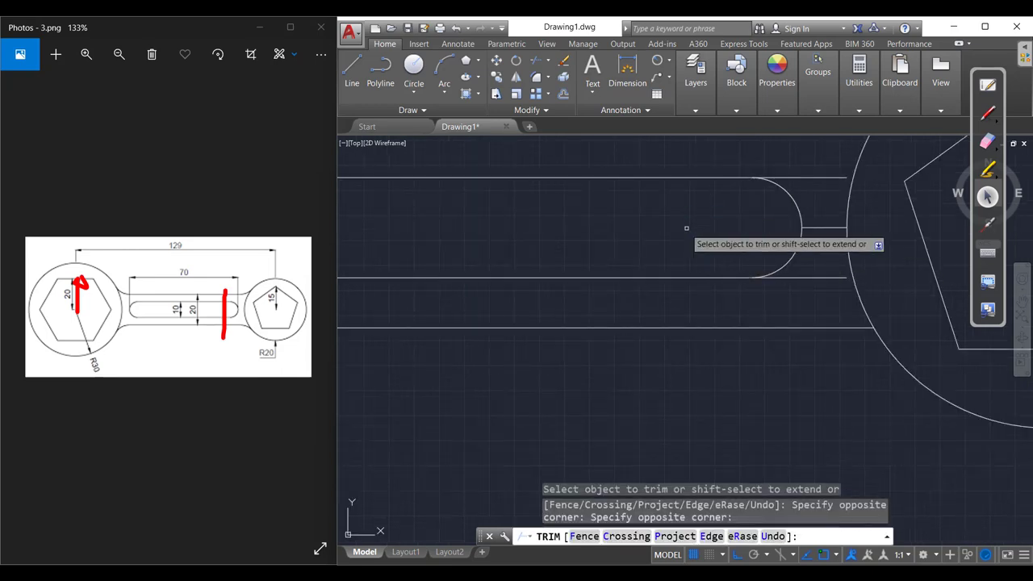
scroll(710, 266, "down", 3)
scroll(736, 230, "up", 3)
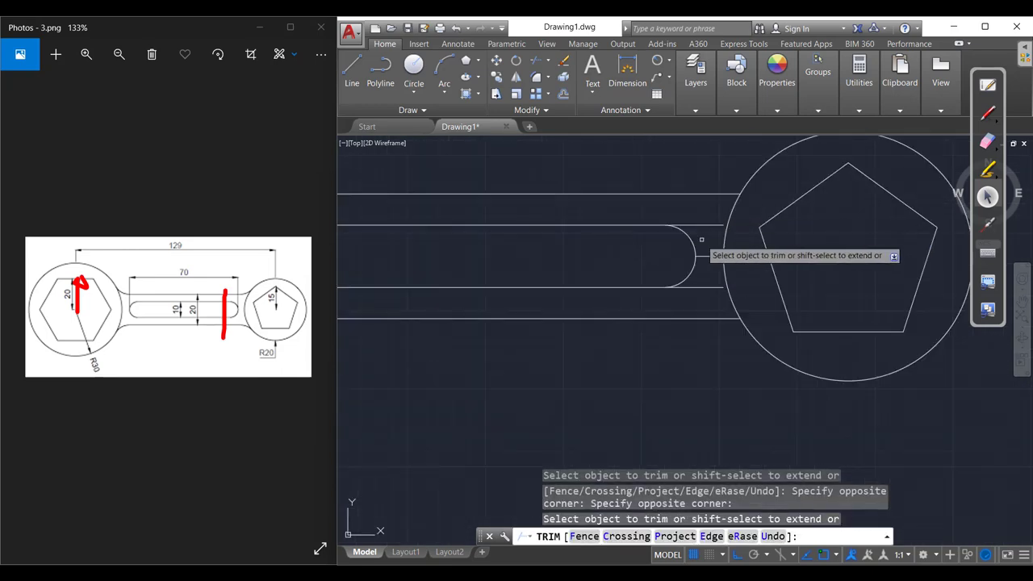
left_click(703, 223)
left_click(710, 287)
- Trim the left circle's inner half and slot lines near the hexagon end
scroll(703, 288, "down", 3)
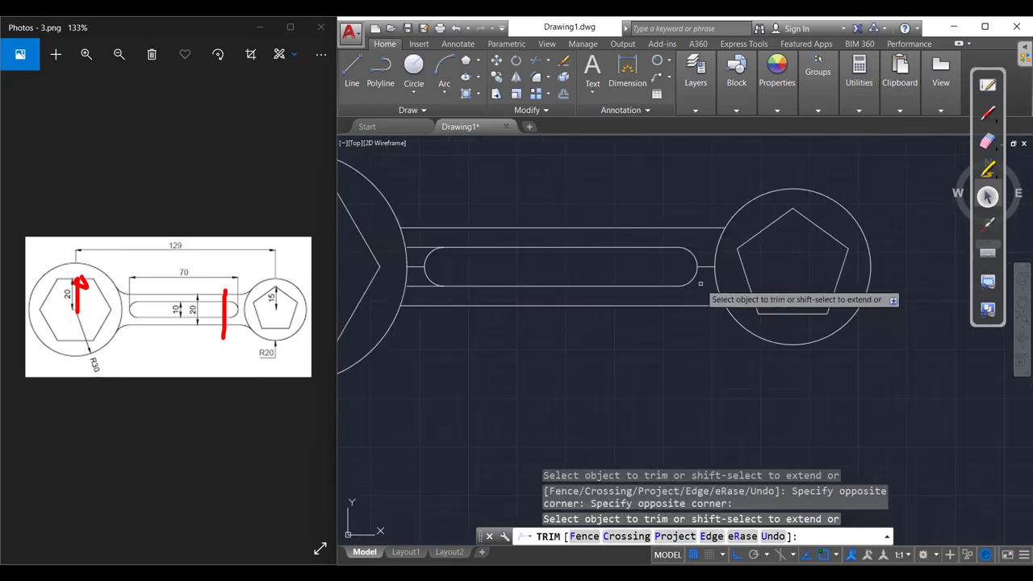
scroll(726, 288, "up", 3)
scroll(648, 258, "up", 3)
left_click(606, 232)
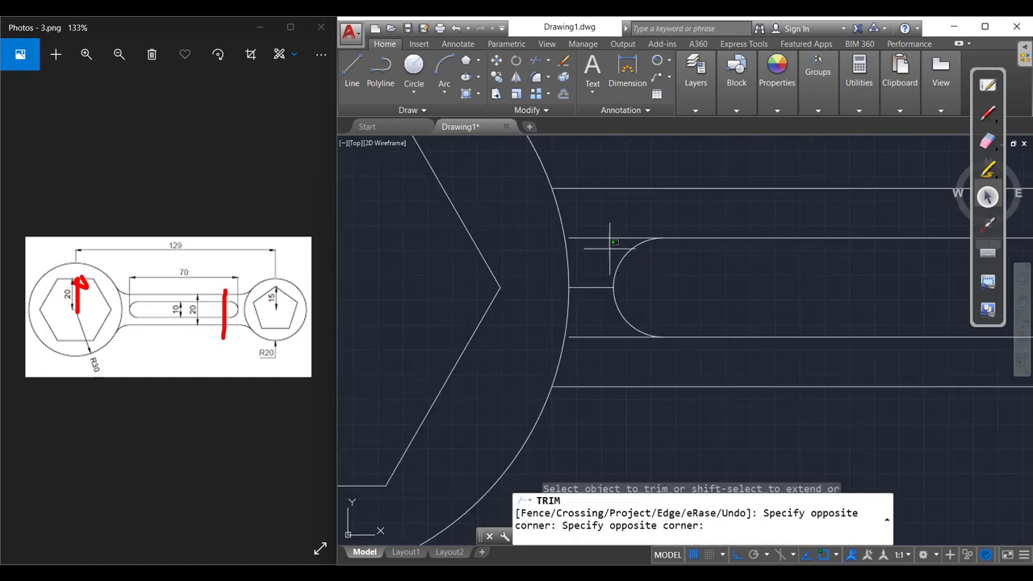
left_click(595, 322)
left_click(595, 349)
left_click(590, 321)
key("Escape")
key("Escape")
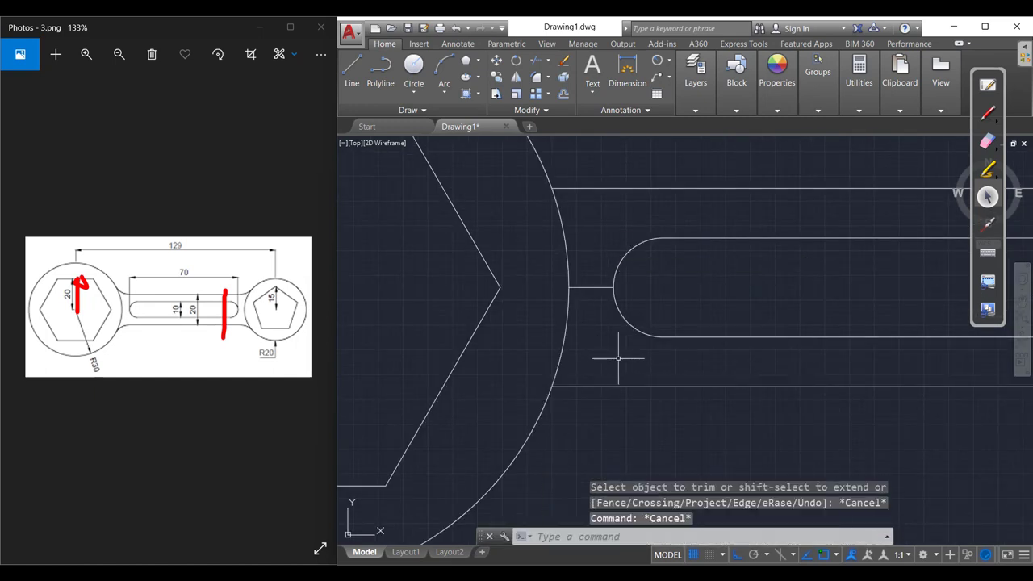
type("e")
- Erase the two leftover stray lines at the slot's left and right ends
key("Return")
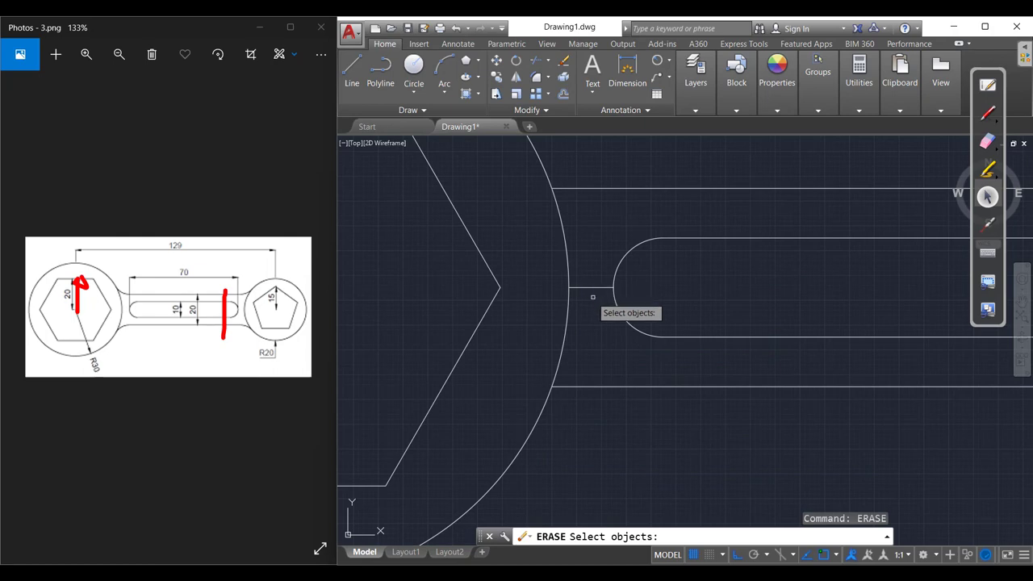
left_click_drag(592, 297, 588, 288)
left_click(600, 290)
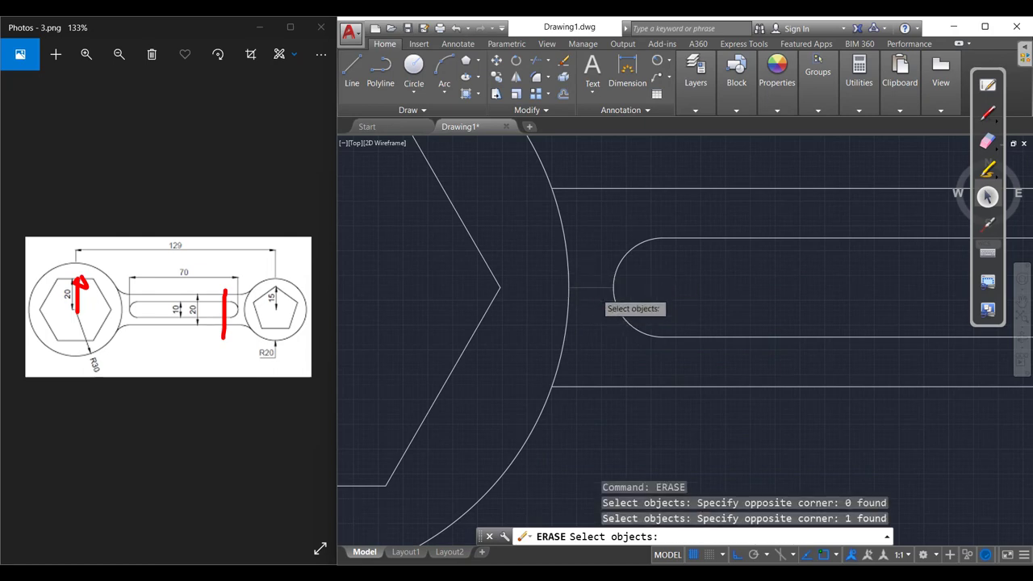
scroll(613, 298, "down", 5)
scroll(657, 315, "up", 2)
scroll(718, 272, "up", 4)
left_click_drag(718, 272, 702, 242)
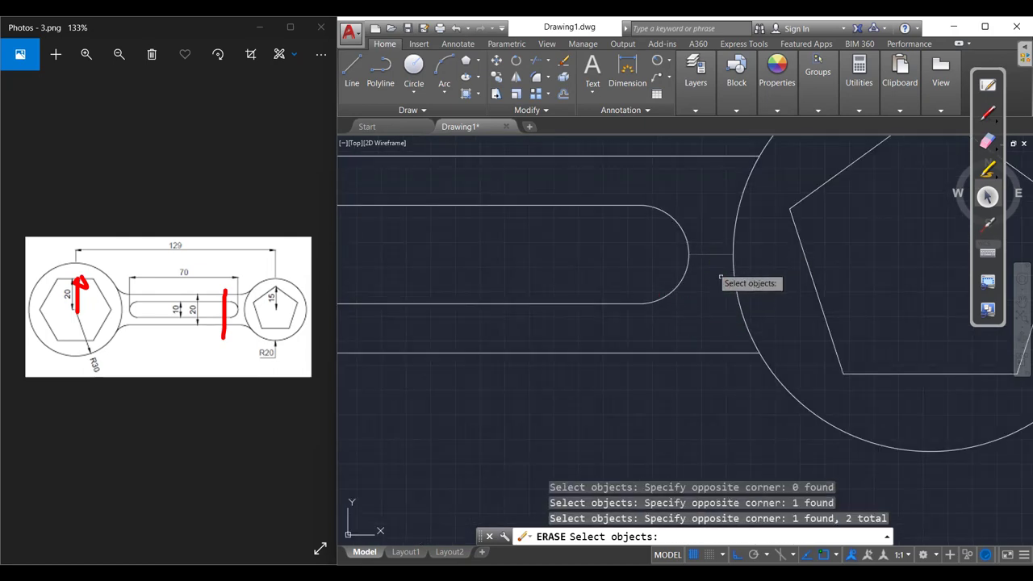
scroll(694, 315, "down", 5)
key("Return")
scroll(706, 292, "up", 4)
scroll(691, 272, "down", 2)
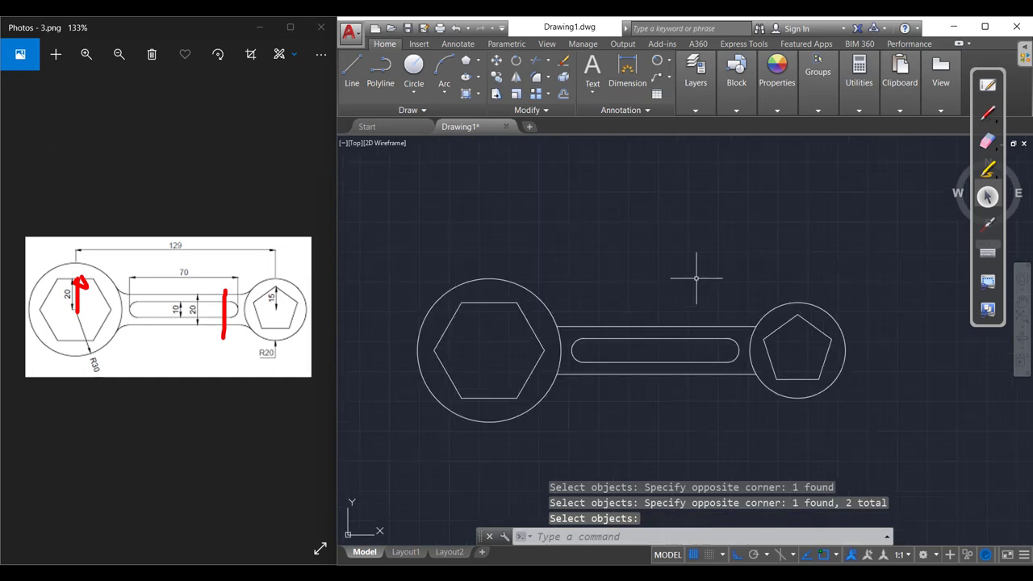
scroll(721, 230, "up", 2)
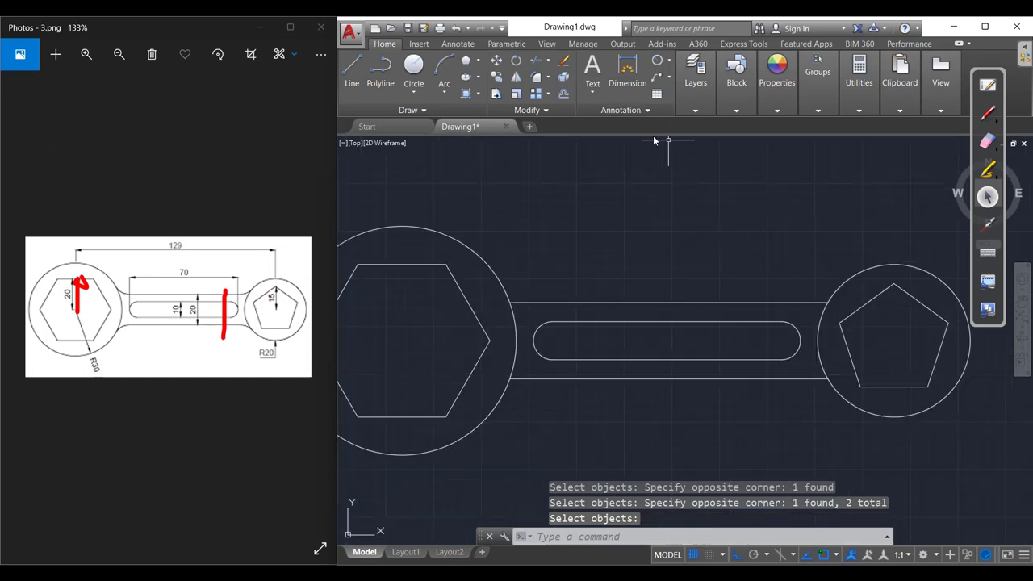
scroll(668, 181, "down", 2)
- Add radius dimensions R30 on the large circle and R20 on the small circle
left_click(695, 76)
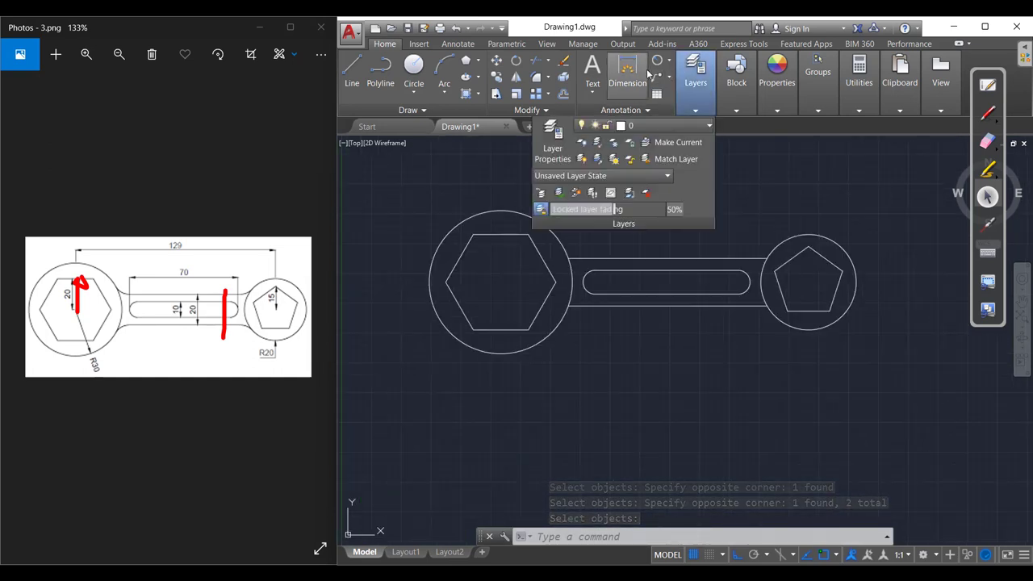
left_click(668, 60)
left_click(633, 187)
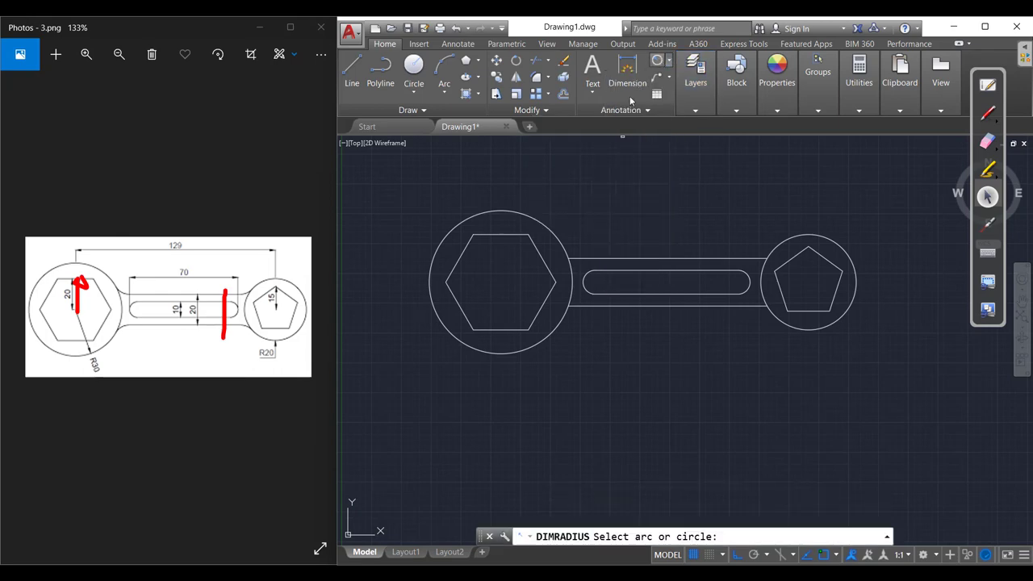
left_click(540, 222)
left_click(566, 192)
key("Return")
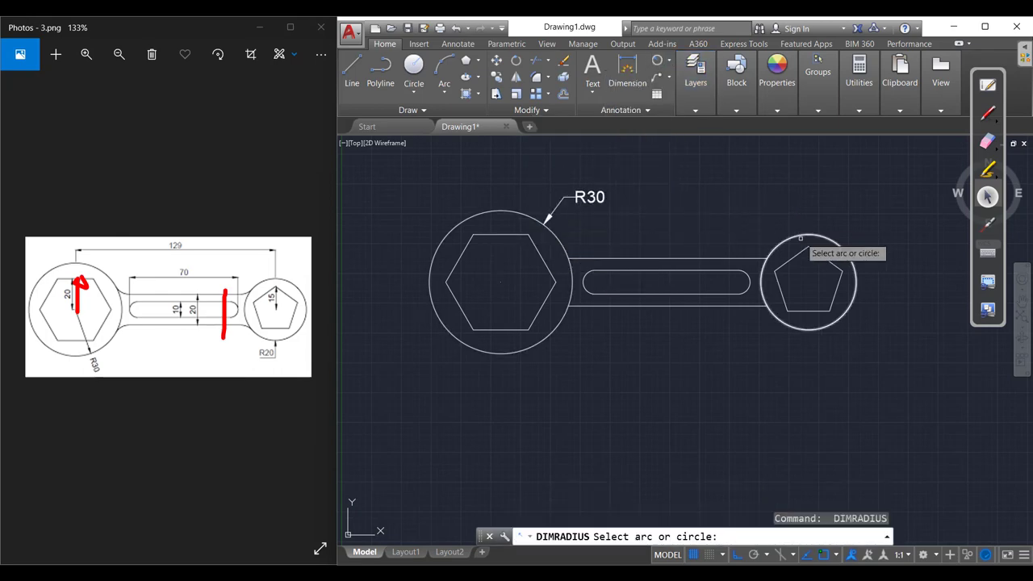
left_click(803, 234)
left_click(823, 207)
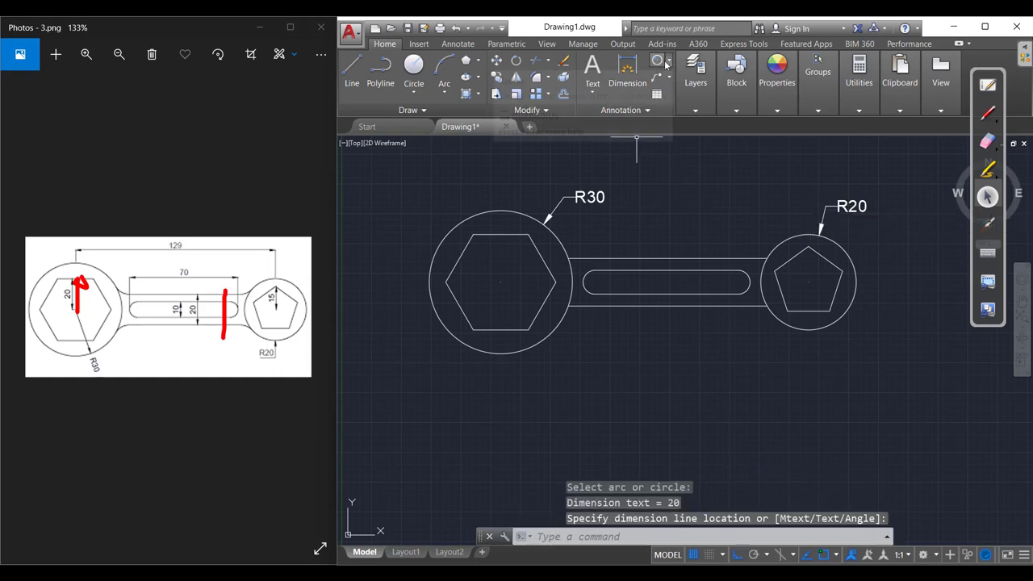
- Attempt to dimension the hexagon edge using another dimension type
left_click(668, 66)
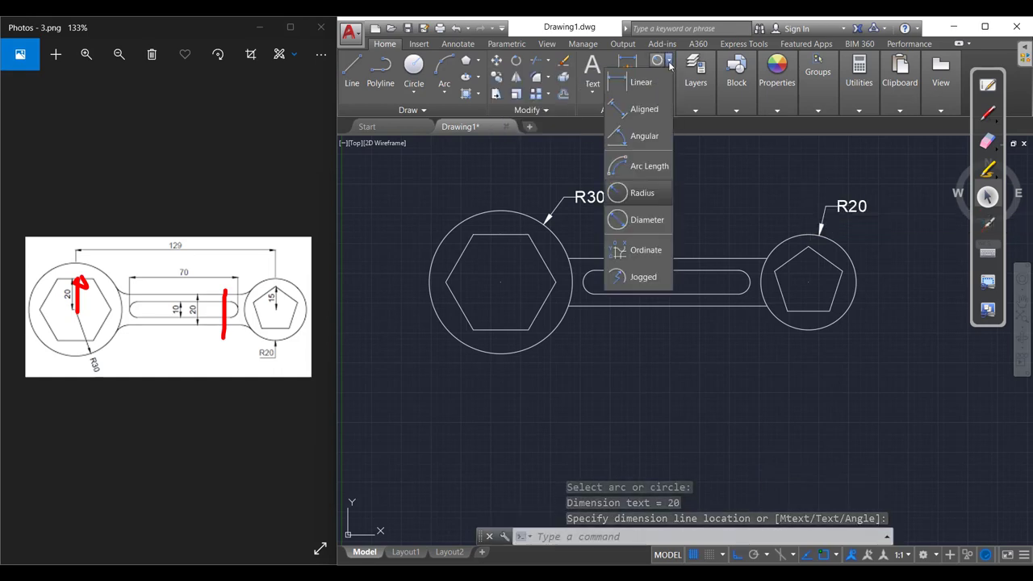
left_click(538, 256)
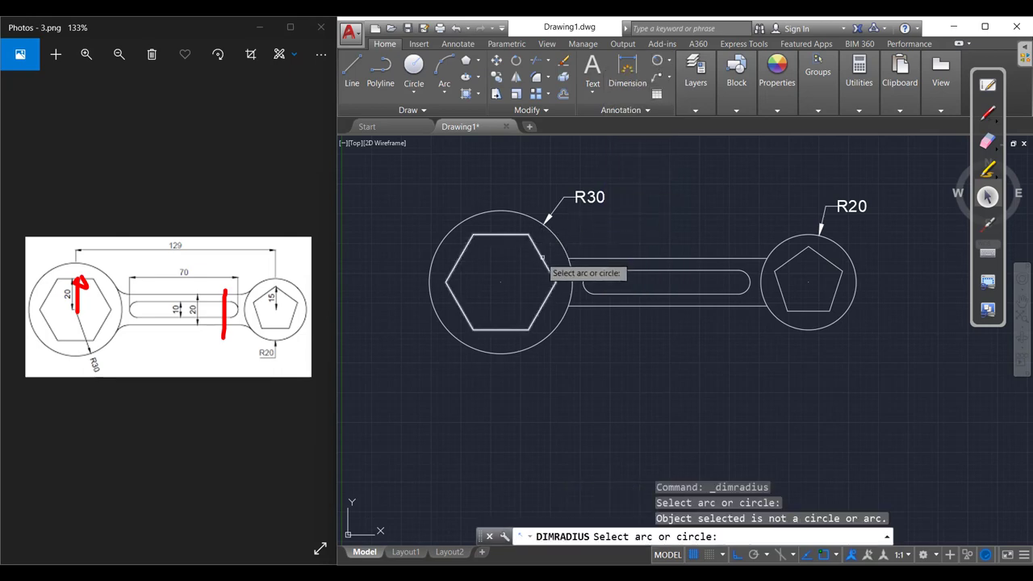
left_click(542, 256)
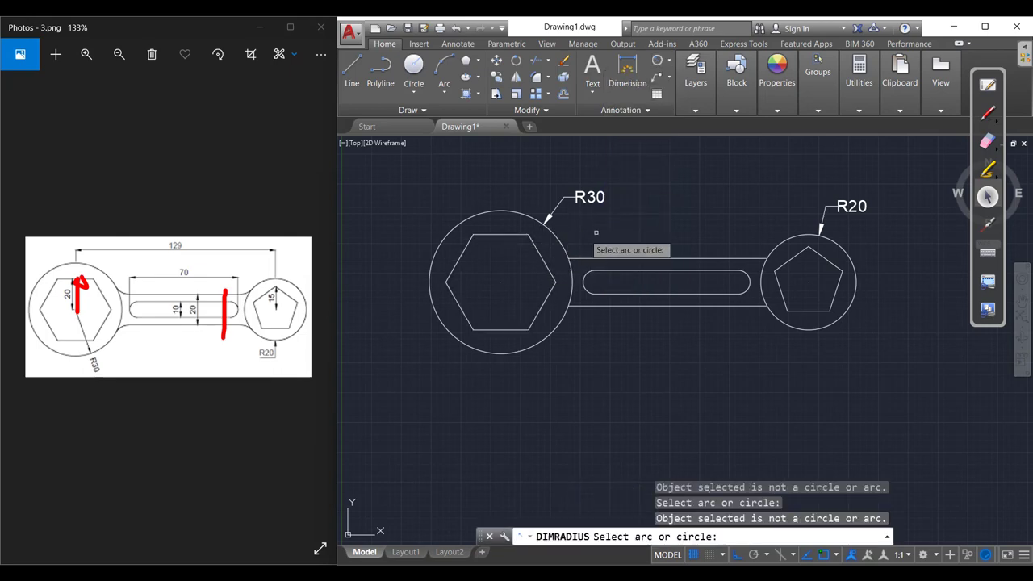
type("``")
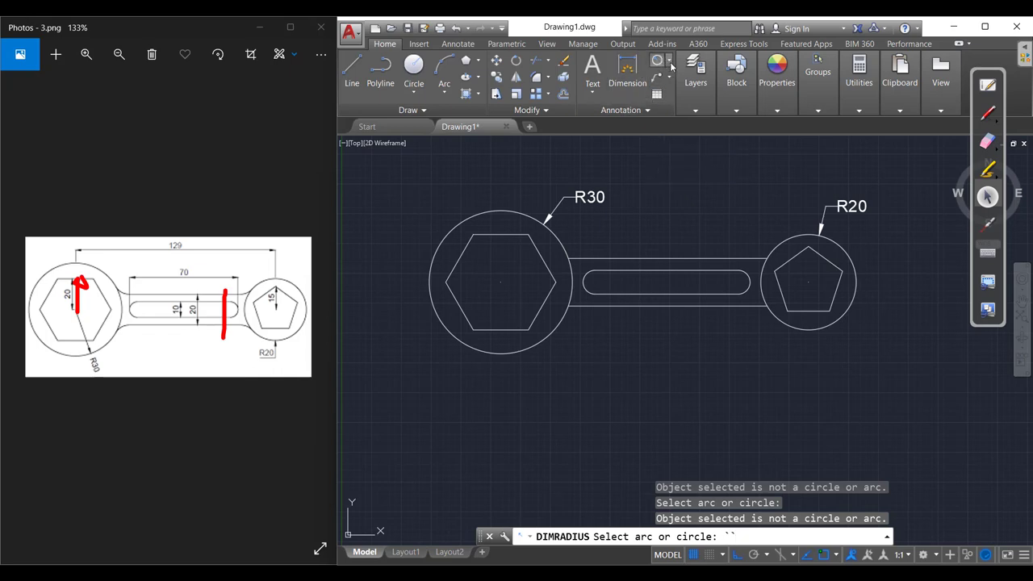
left_click(671, 63)
- Add linear dimensions of 129 between the centres and 70 for the slot length
left_click(645, 79)
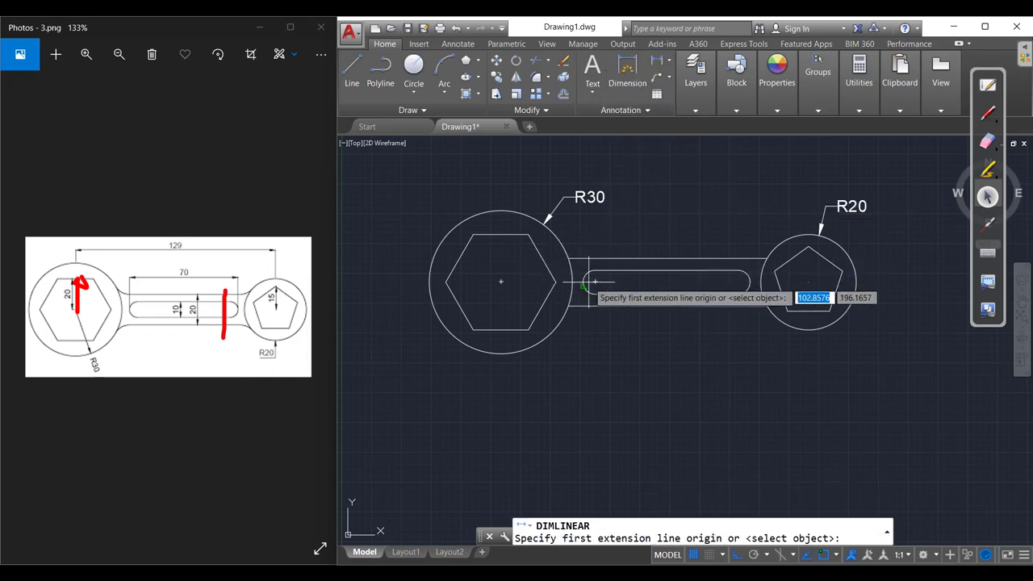
left_click(500, 281)
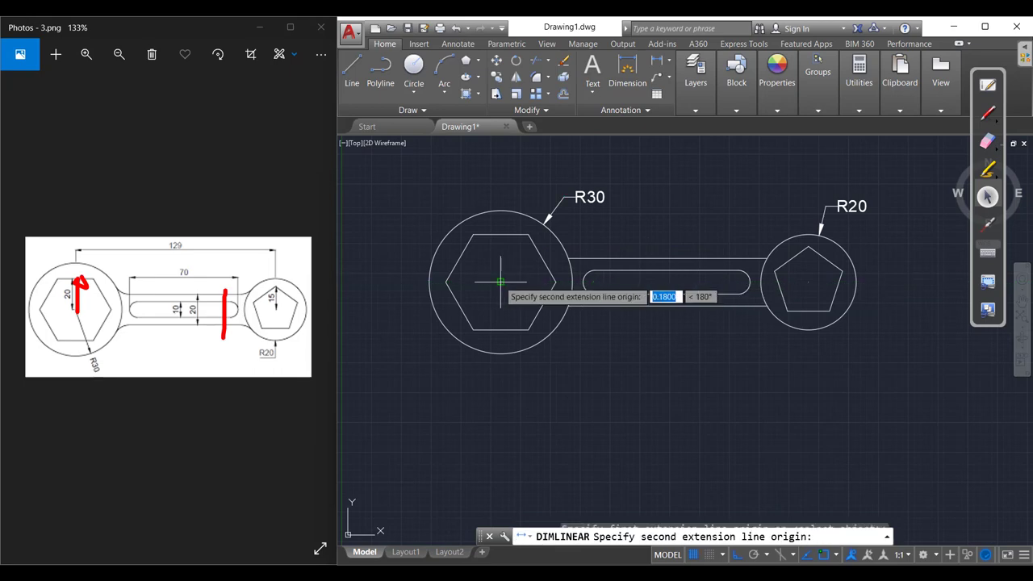
left_click(808, 281)
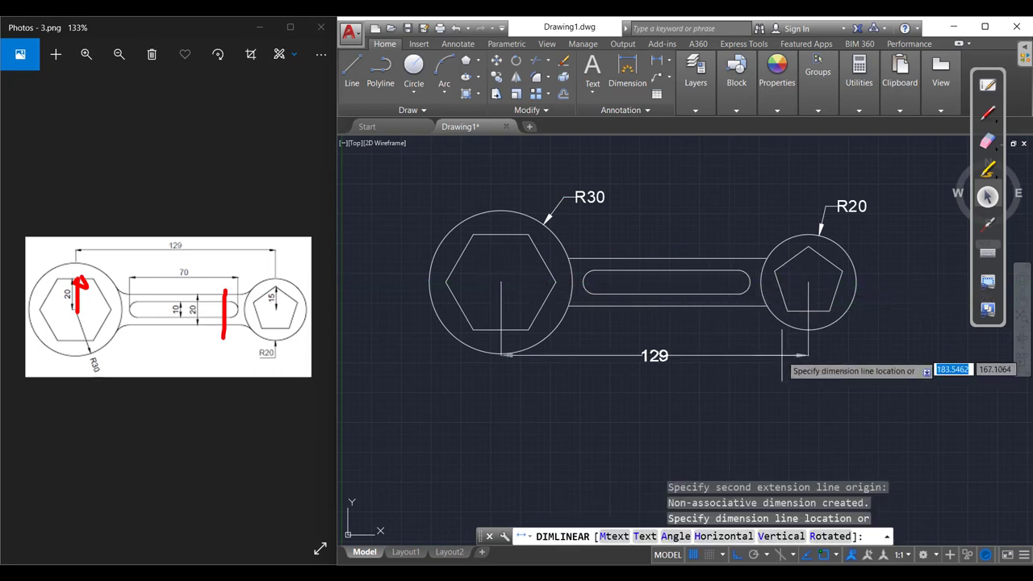
left_click(791, 397)
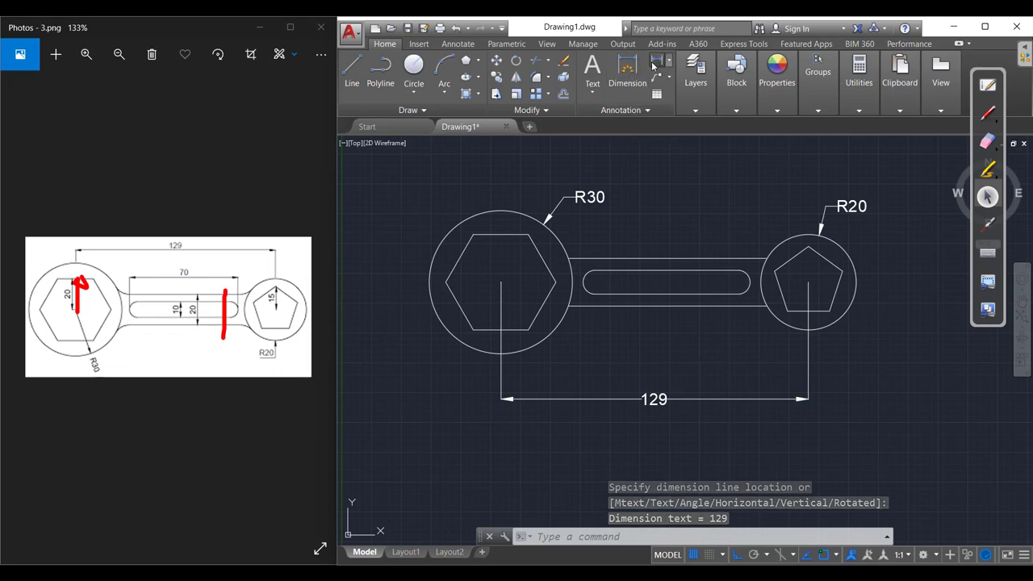
left_click(653, 66)
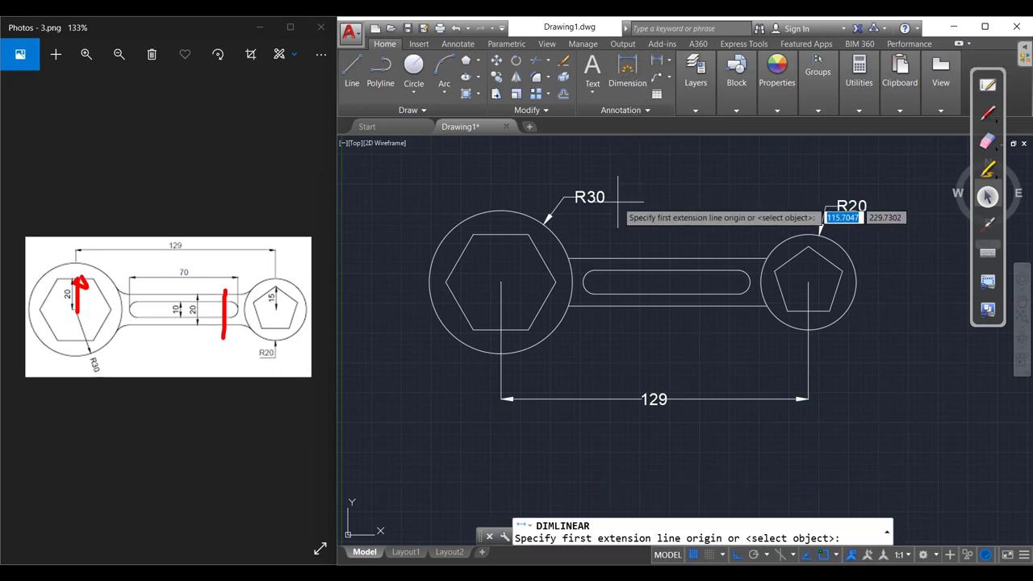
left_click(583, 281)
left_click(750, 282)
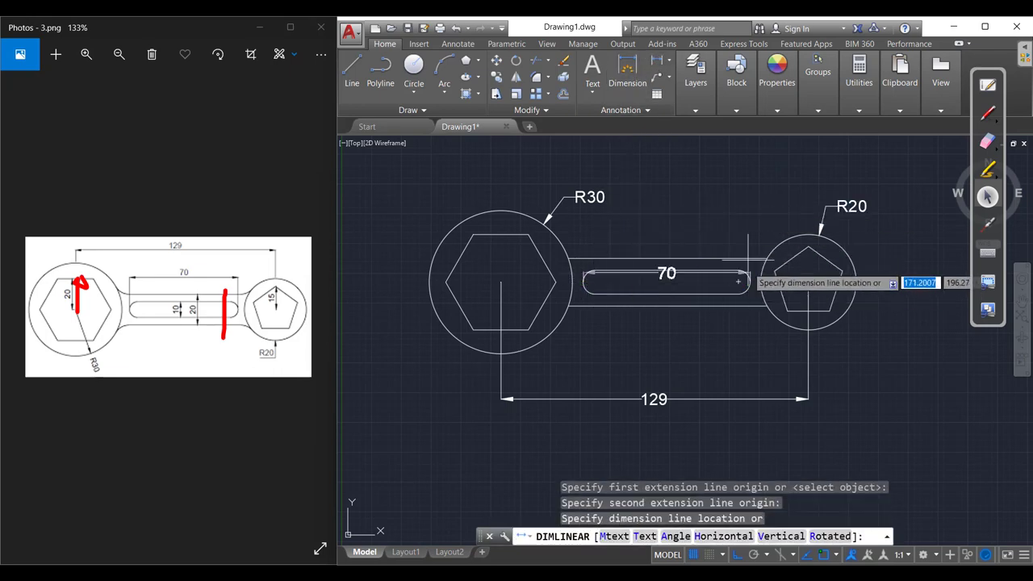
left_click(753, 214)
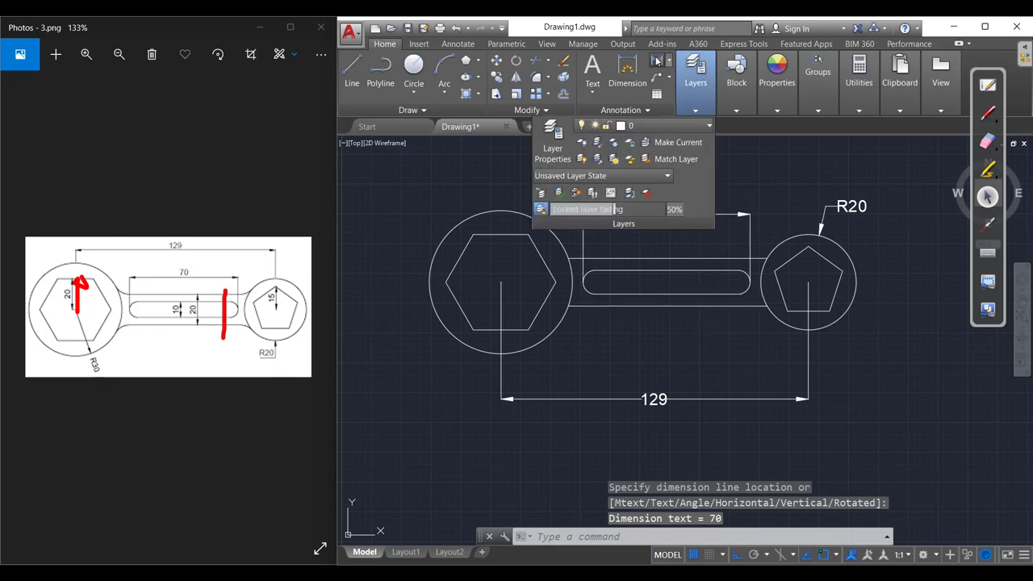
- Add vertical linear dimensions of 10 across the slot and 20 across the handle
left_click(656, 62)
left_click(647, 270)
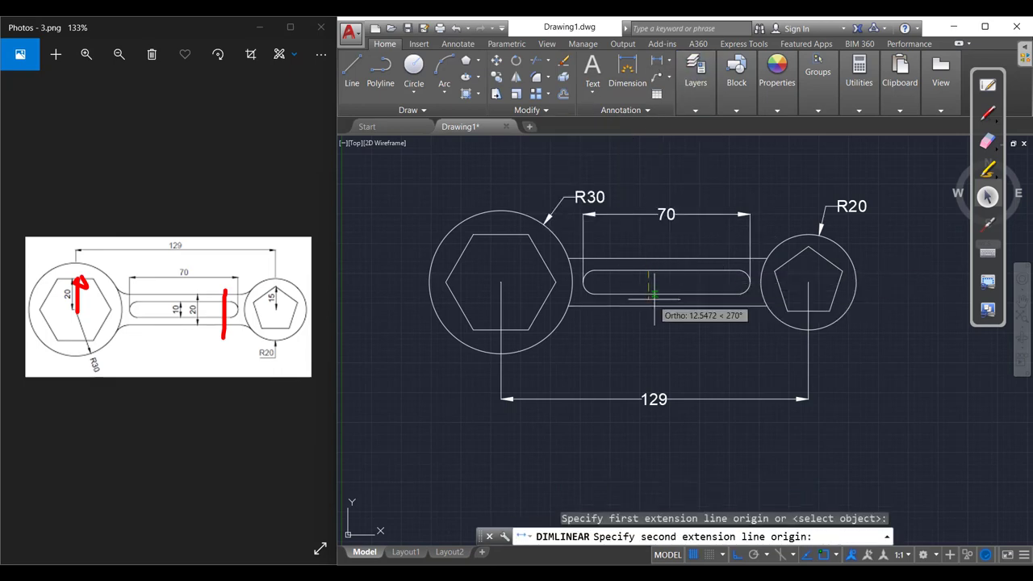
left_click(649, 294)
left_click(628, 292)
key("Return")
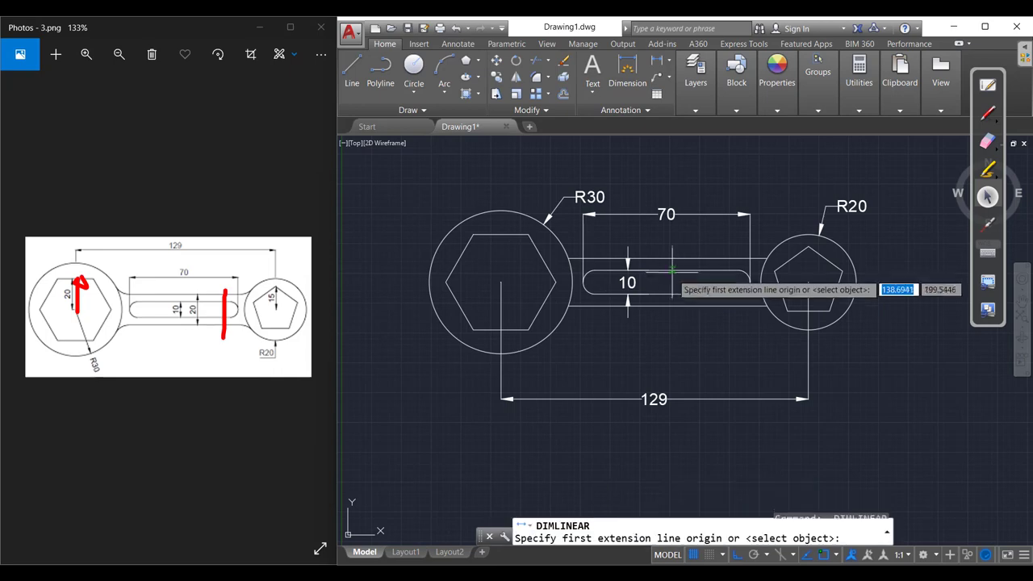
left_click(666, 258)
left_click(667, 305)
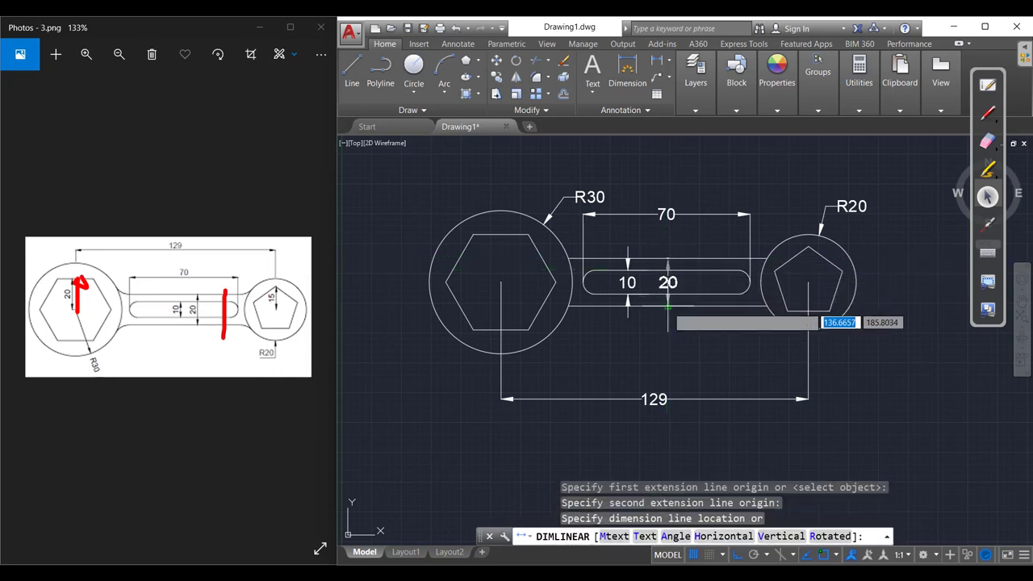
left_click(676, 301)
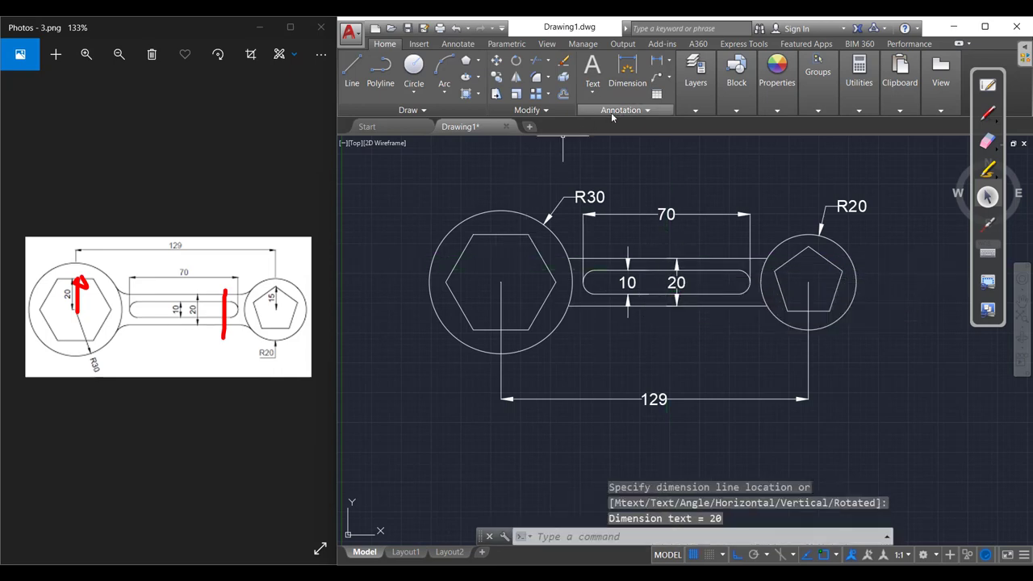
- Dimension hexagon centre to top edge as 20 and pentagon centre to top vertex as 15
key("Return")
left_click(500, 281)
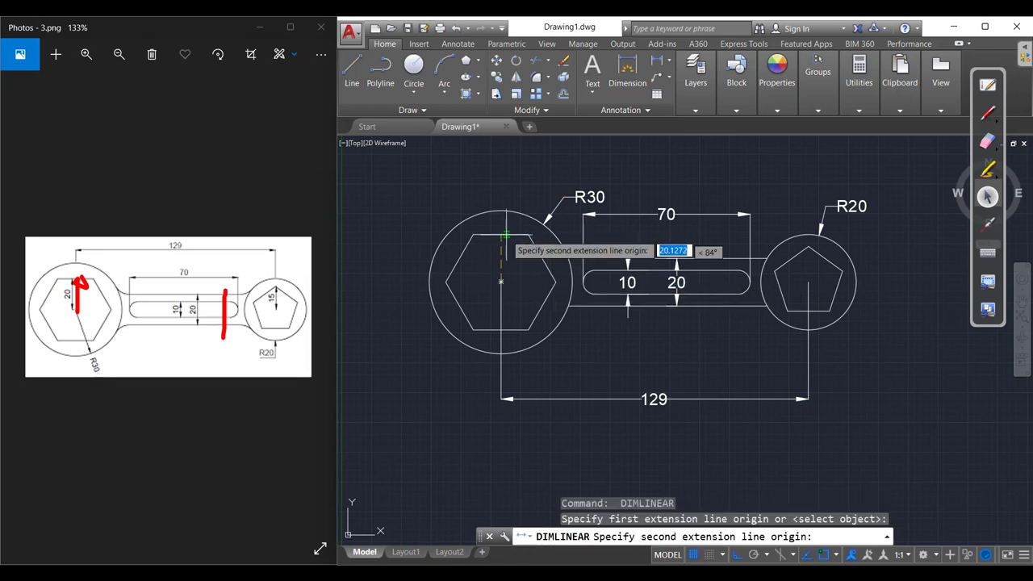
left_click(500, 236)
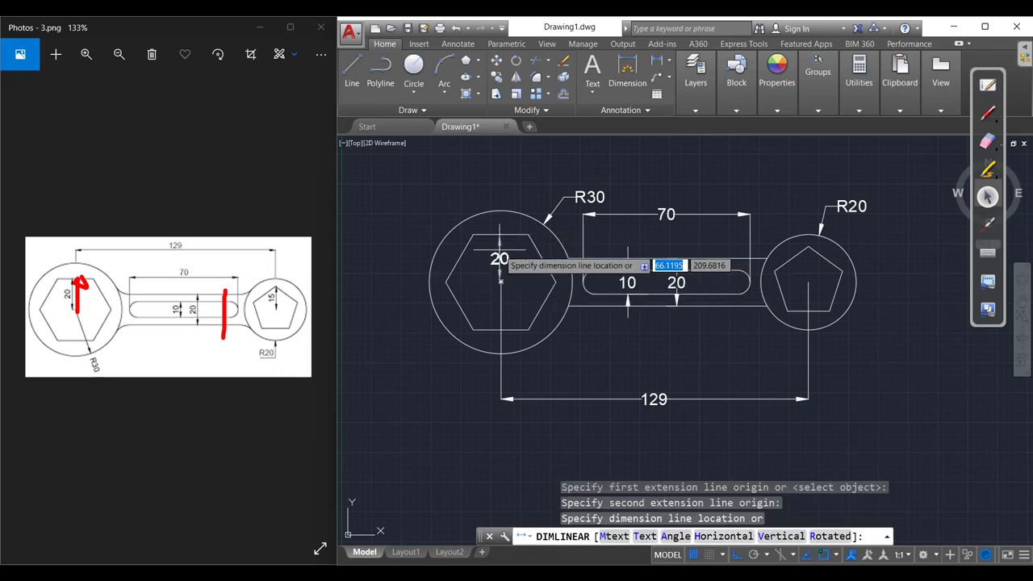
left_click(501, 281)
key("Return")
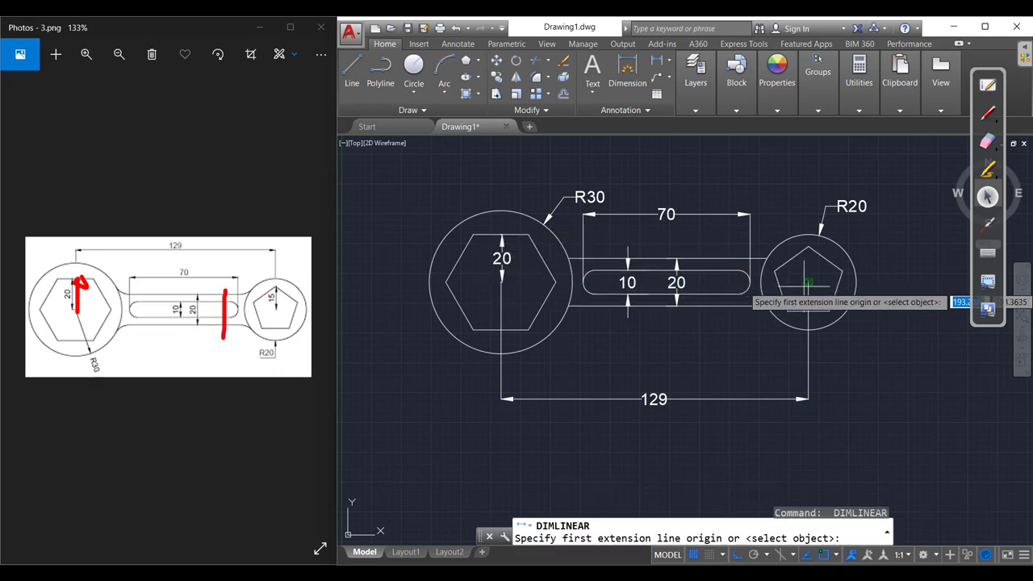
left_click(808, 281)
left_click(808, 247)
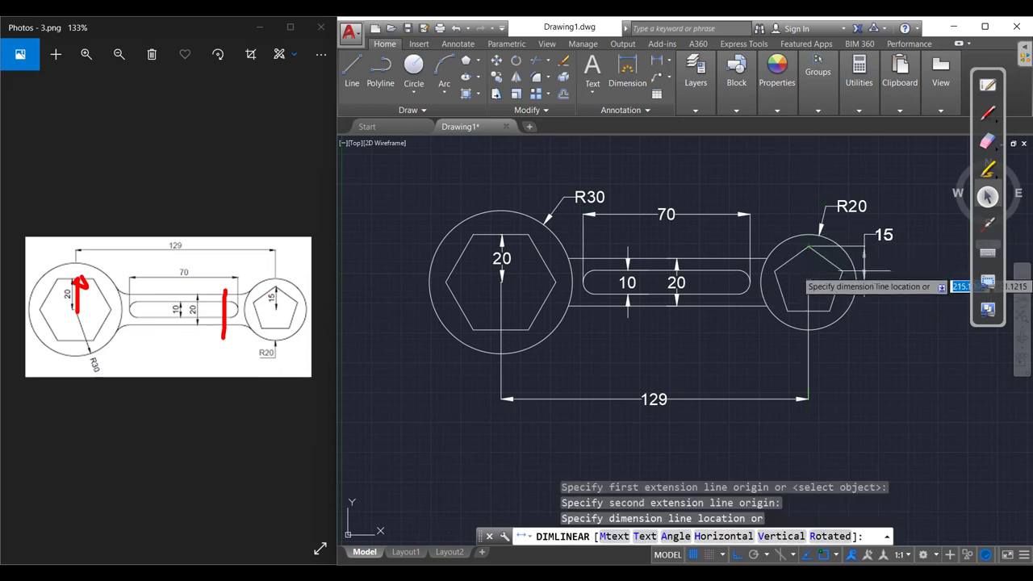
left_click(878, 266)
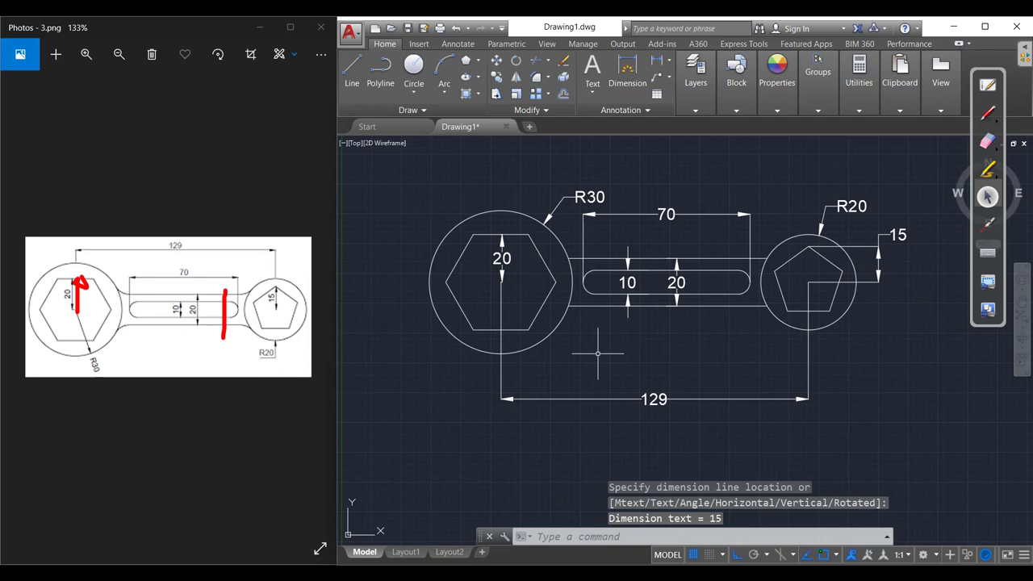